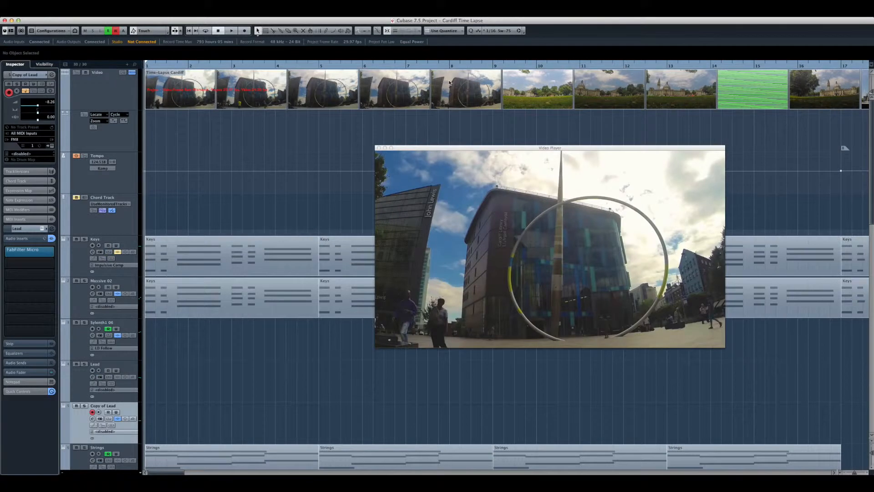
Move the video player window lower, clear of the tempo markers, and move the project cursor through the scene cuts at bars 9 and 17.
left_click_drag(438, 149, 500, 227)
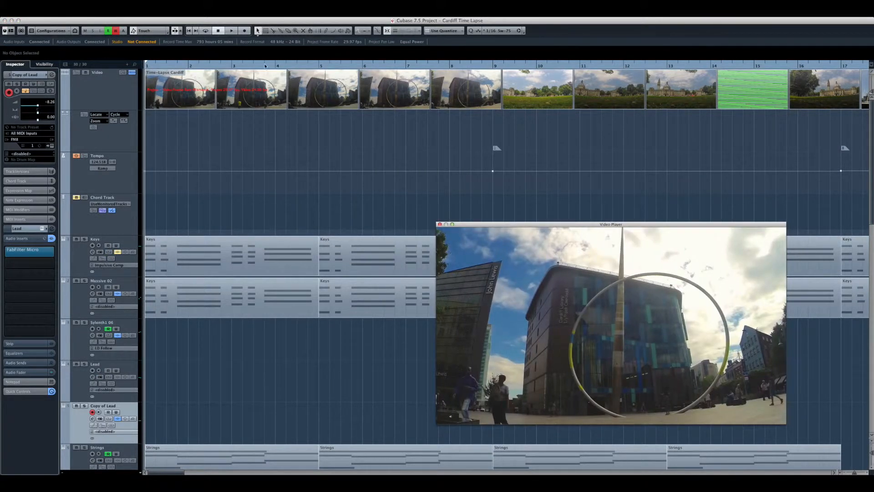
left_click(188, 66)
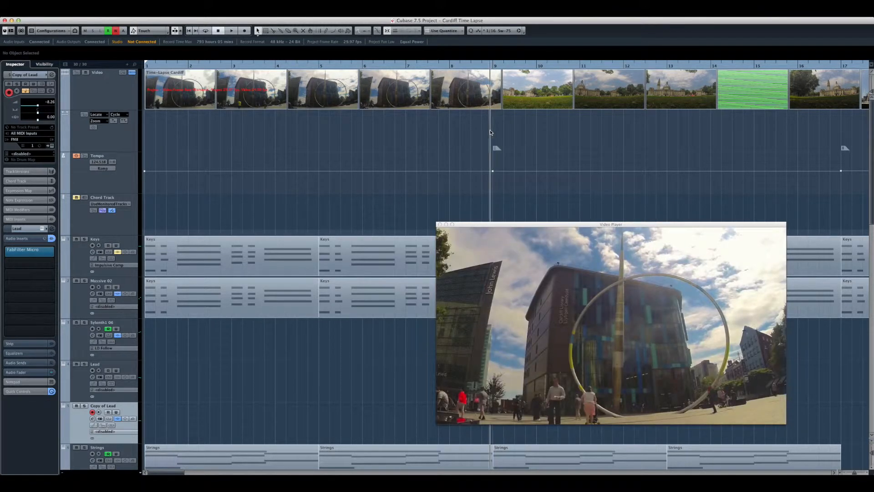
left_click_drag(511, 133, 844, 135)
On the Tempo track, use Time Warp to pull the bar 9 tempo point onto the video's first scene change.
left_click(85, 182)
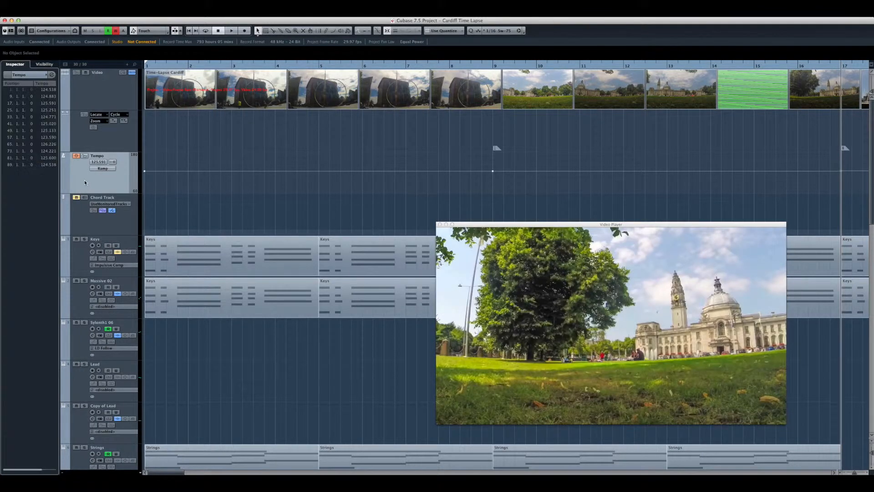
left_click(320, 31)
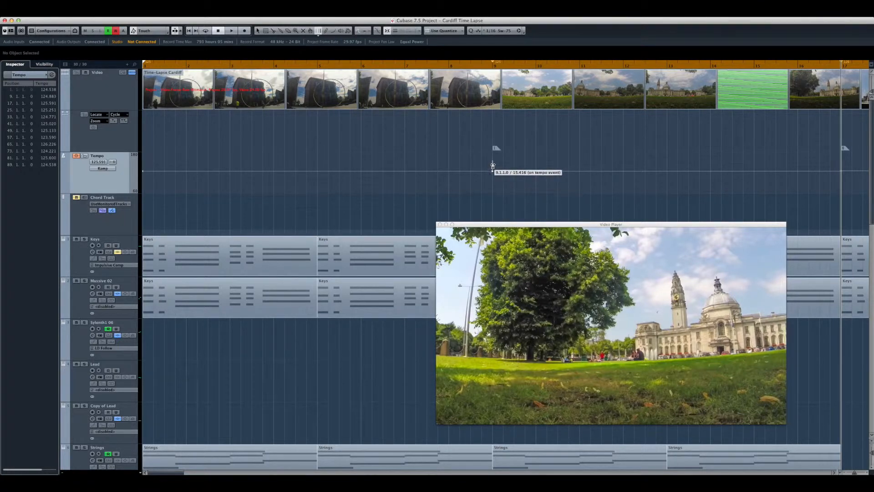
mouse_move(493, 152)
left_mouse_down()
mouse_move(492, 76)
mouse_move(212, 128)
mouse_move(400, 146)
mouse_move(492, 141)
left_mouse_up()
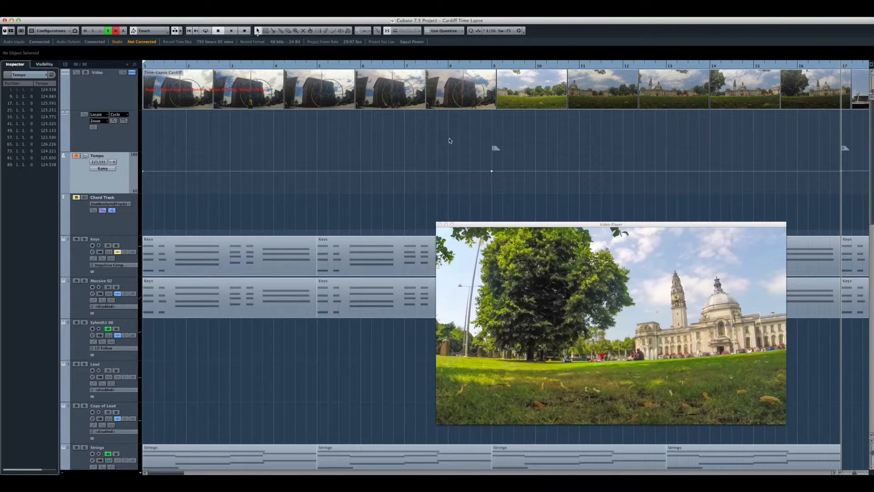
left_click_drag(488, 67, 470, 78)
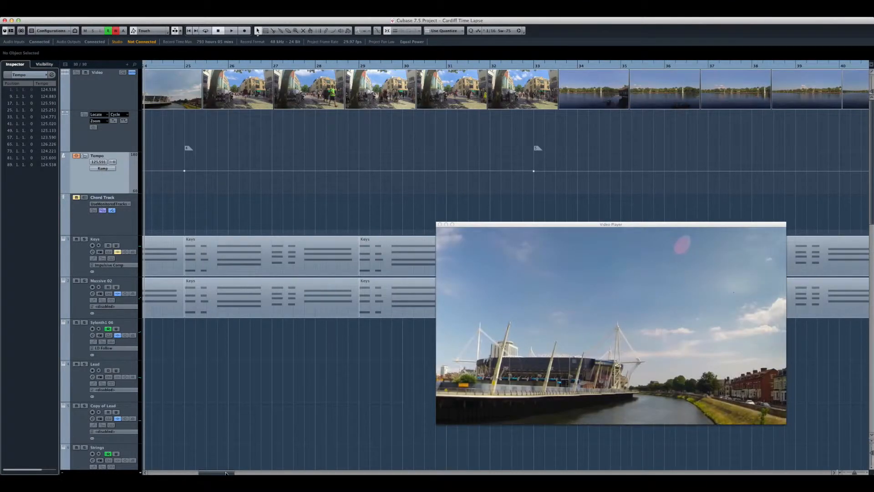
left_click_drag(225, 473, 176, 473)
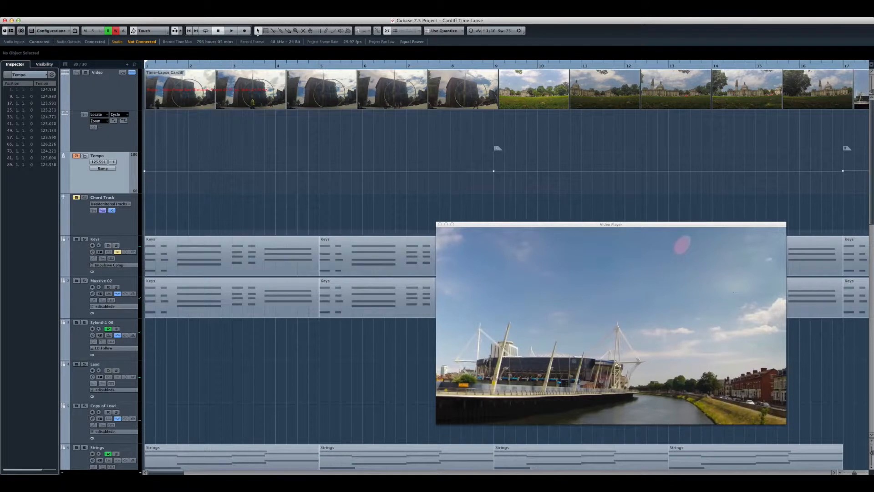
Solo the Keys and Massive 02 tracks and return the project cursor to the start.
left_click(85, 239)
left_click(84, 280)
key("Home")
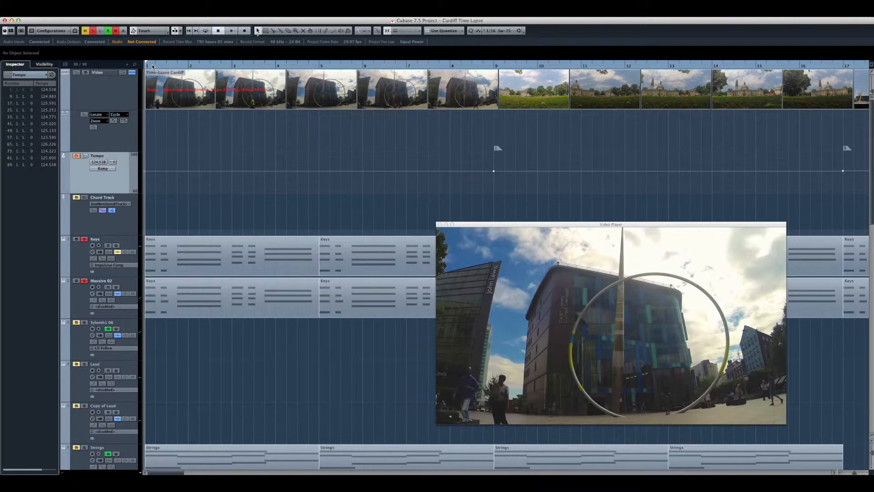
Open the first Keys part in the Key Editor, play its chords from the start, and close the editor.
double_click(181, 255)
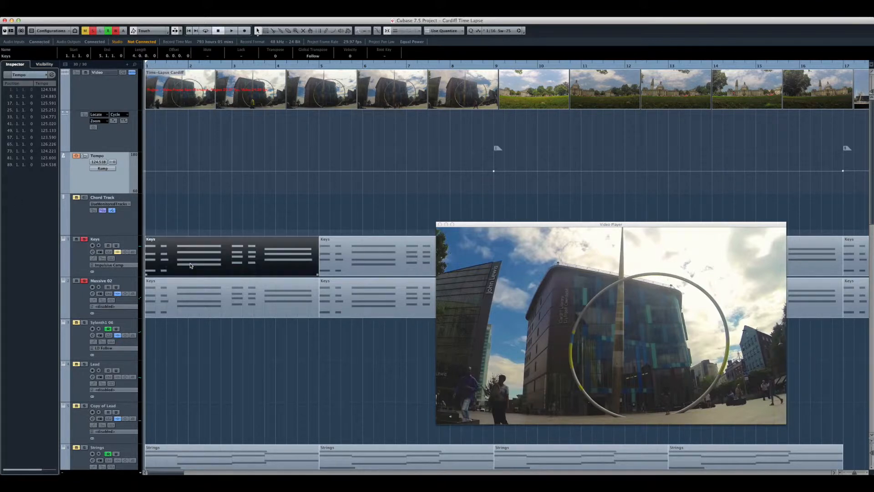
scroll(131, 240, "down", 2)
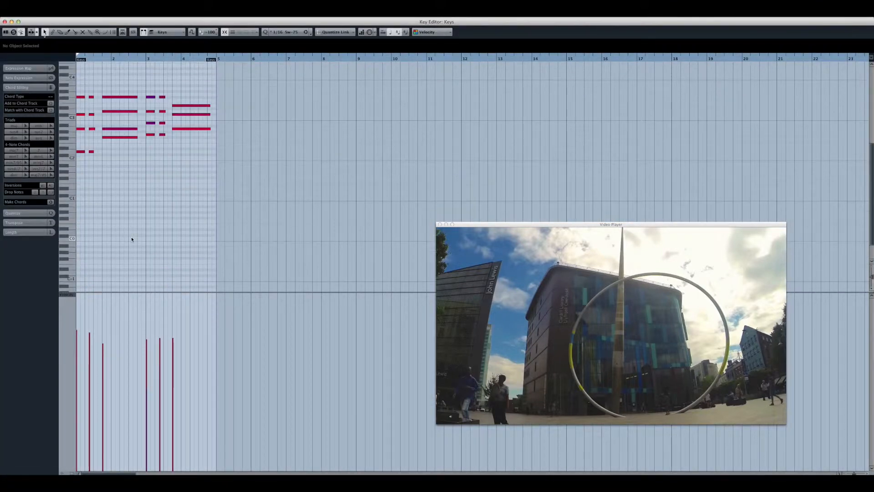
key("space")
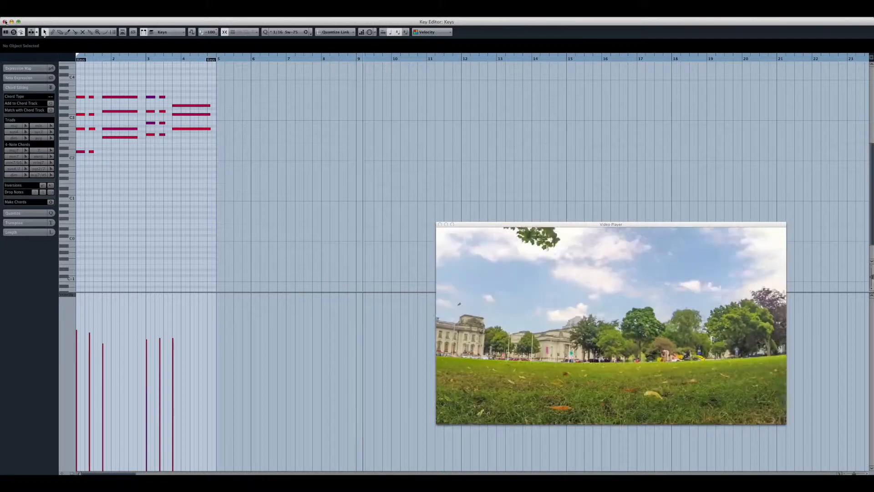
left_click(5, 22)
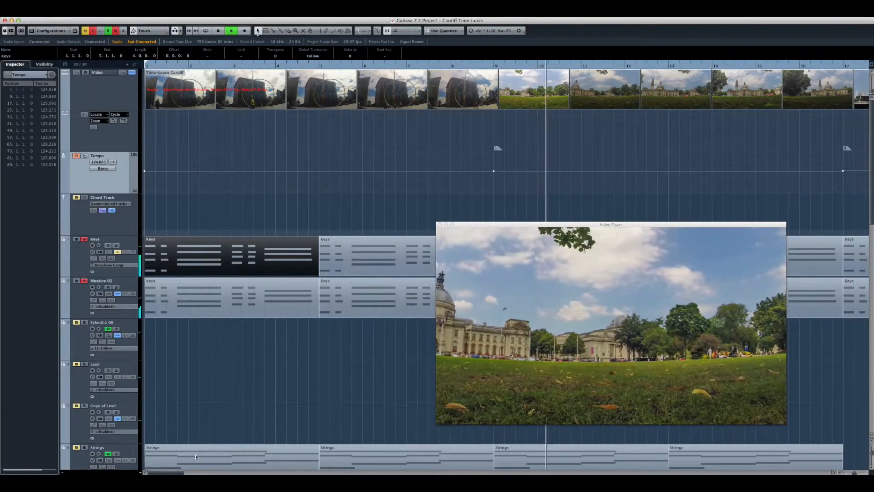
Open the Keys part at bar 17 in the Key Editor and check the chord type of each group of notes.
left_click_drag(171, 472, 196, 472)
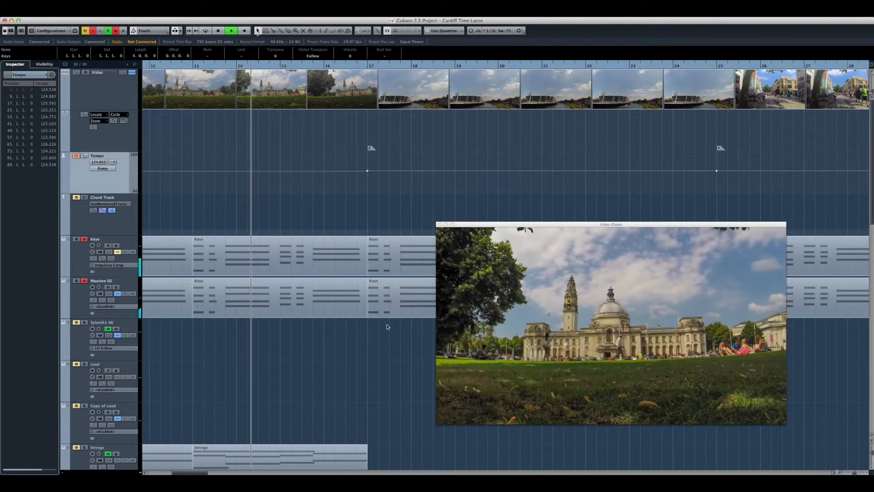
double_click(387, 254)
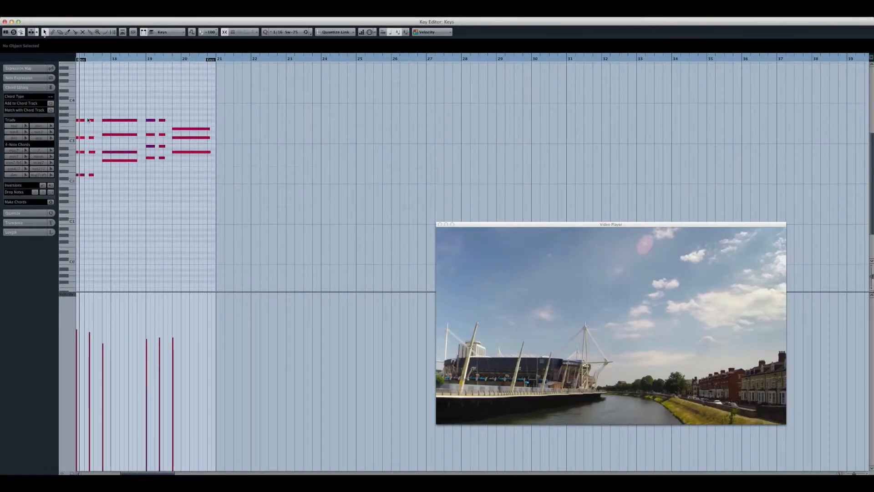
left_click_drag(85, 201, 62, 111)
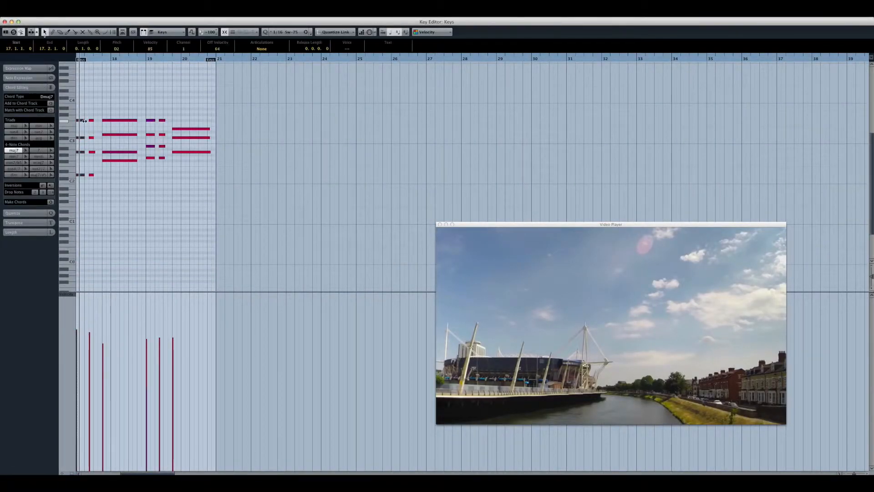
left_click(116, 177)
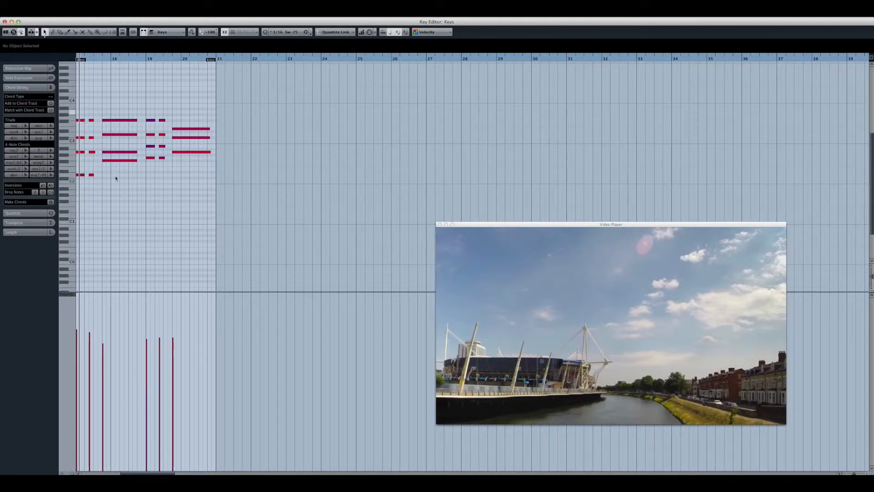
left_click_drag(116, 178, 98, 116)
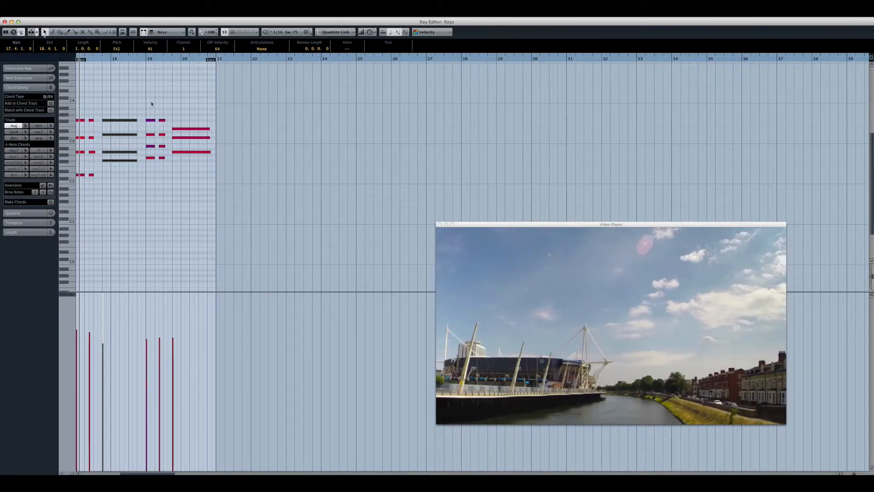
left_click(147, 173)
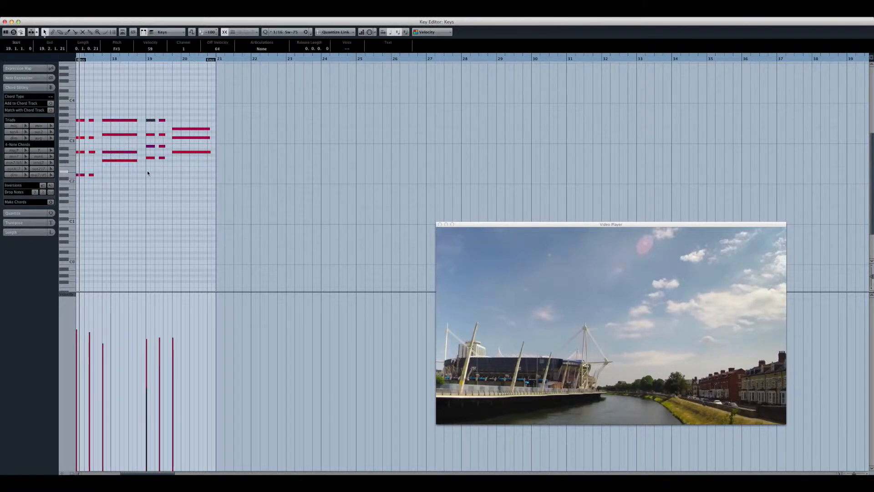
left_click_drag(144, 112, 152, 172)
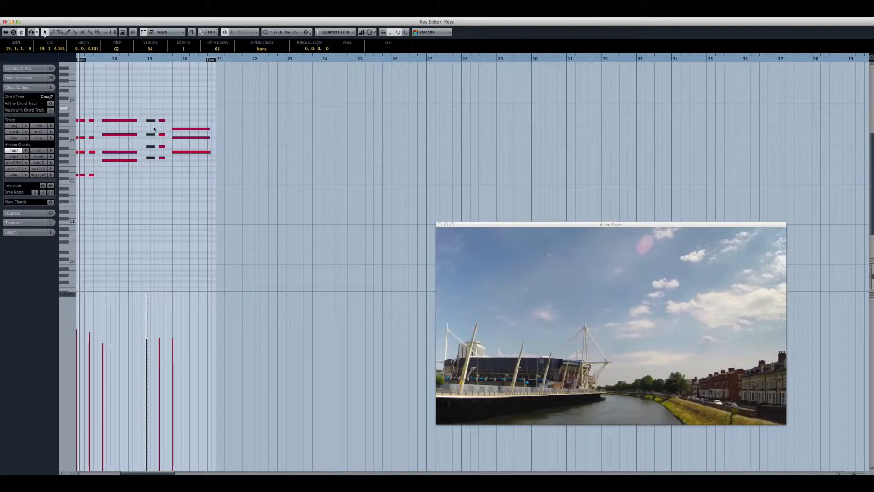
left_click_drag(173, 122, 180, 171)
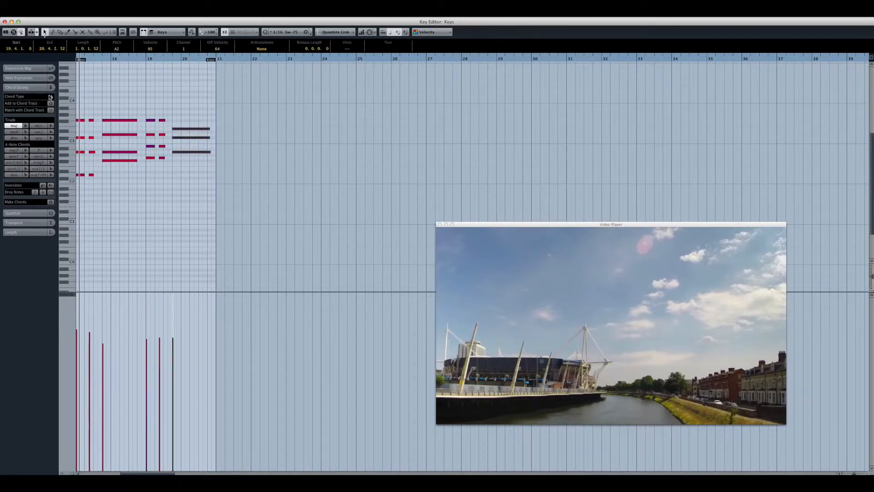
left_click(5, 22)
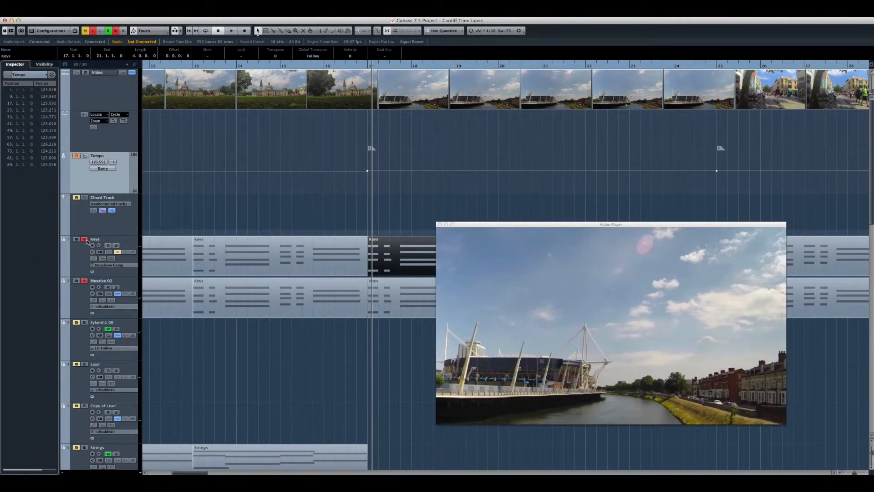
View the instruments behind the Keys and Massive 02 tracks, Padshop Pro and Massive.
left_click(80, 265)
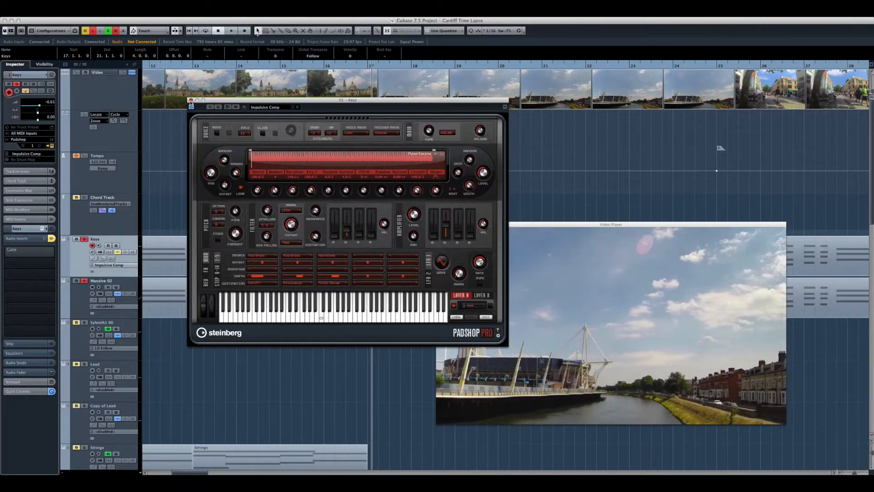
mouse_move(359, 237)
left_click(80, 287)
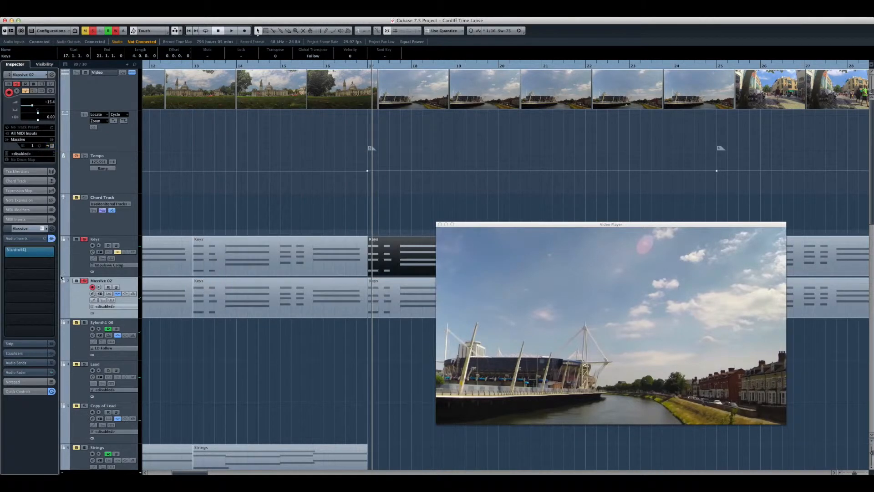
left_click(43, 228)
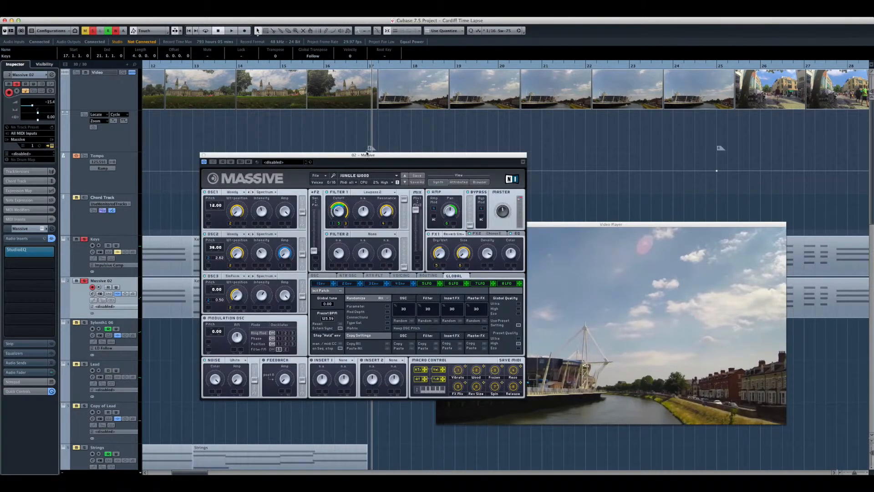
Audition Massive 02 on its own with the Massive window moved aside, and take the track out of solo.
left_click_drag(364, 158, 330, 155)
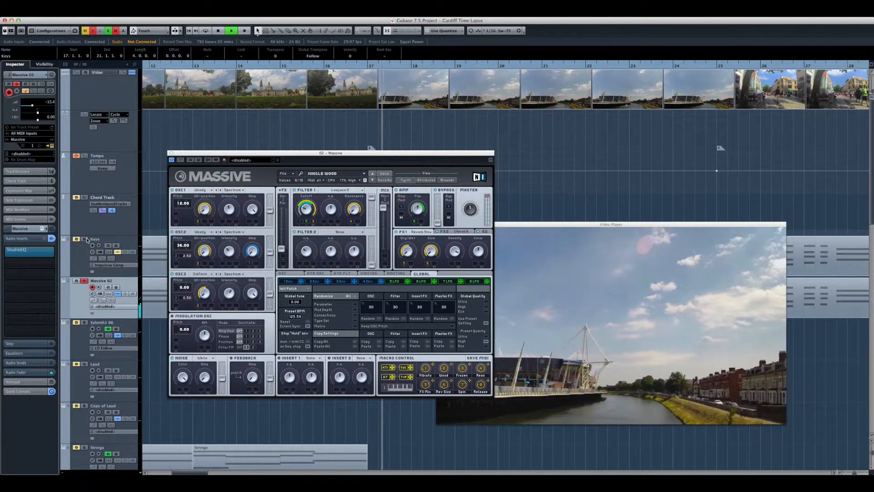
left_click(84, 281)
key("space")
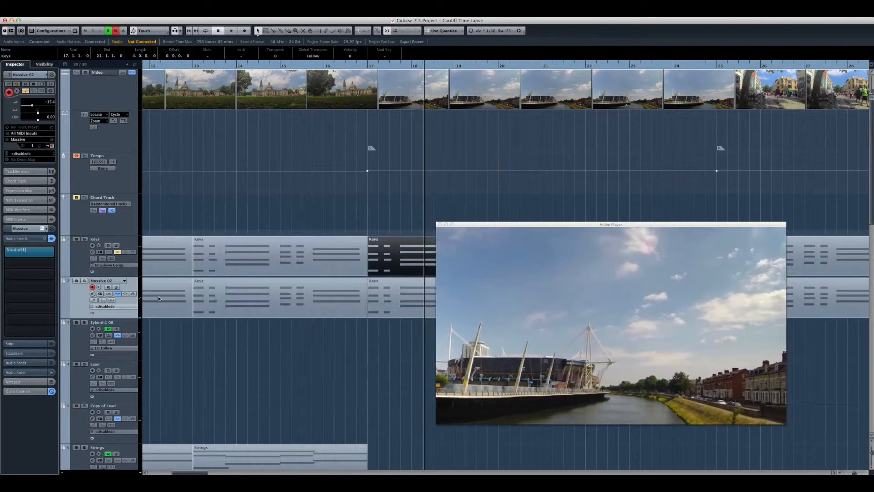
Locate the drum tracks from KICK17 downward and open the Quantize Panel to review the swing quantize settings.
scroll(389, 360, "down", 15)
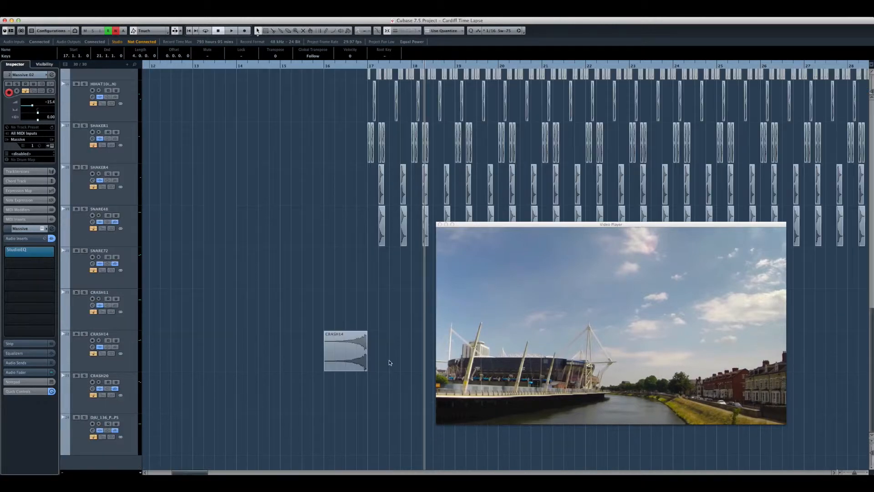
scroll(389, 359, "up", 6)
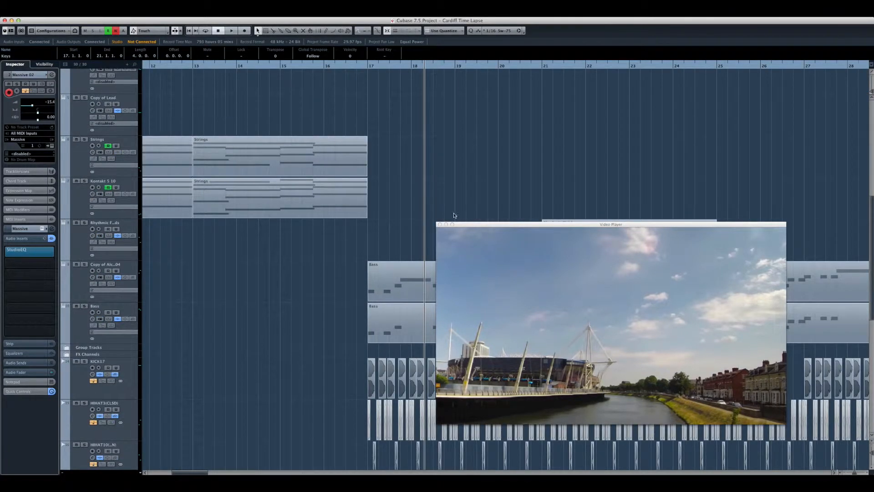
scroll(478, 205, "down", 2)
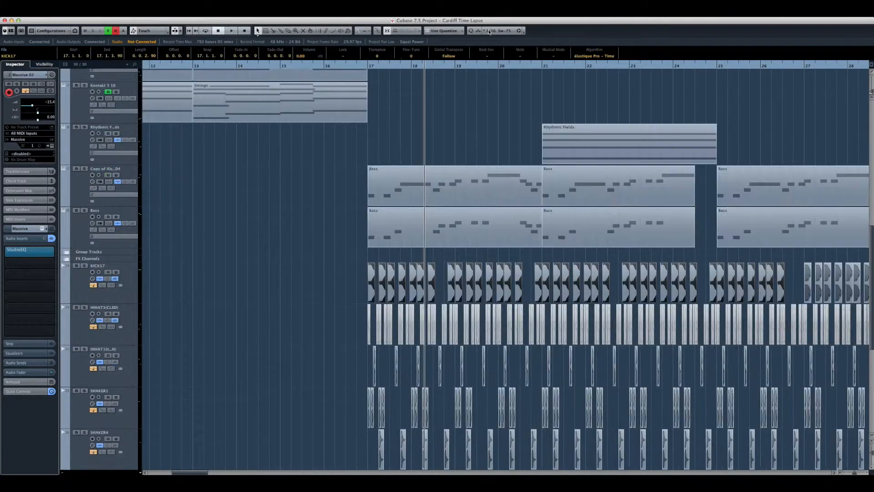
left_click(519, 30)
left_click_drag(310, 93, 467, 165)
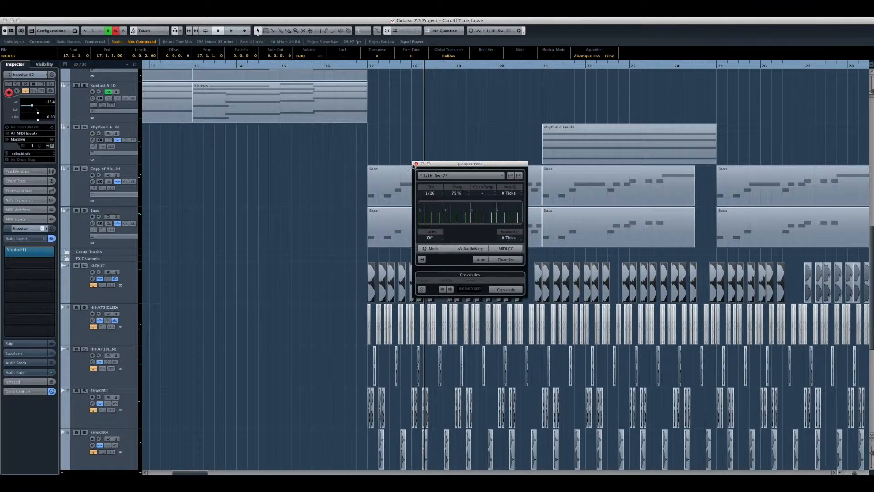
Solo all the drum channels from KICK17 to the clap track in the MixConsole and play them from bar 17.
left_click(366, 66)
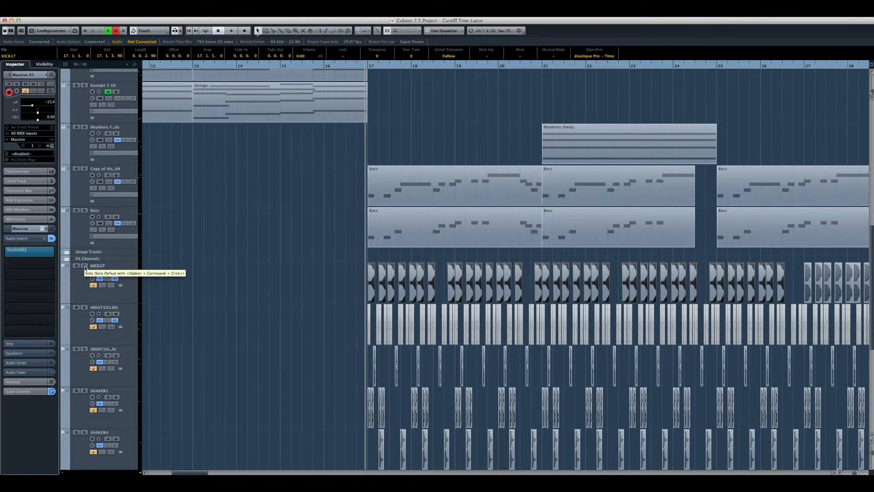
key("F3")
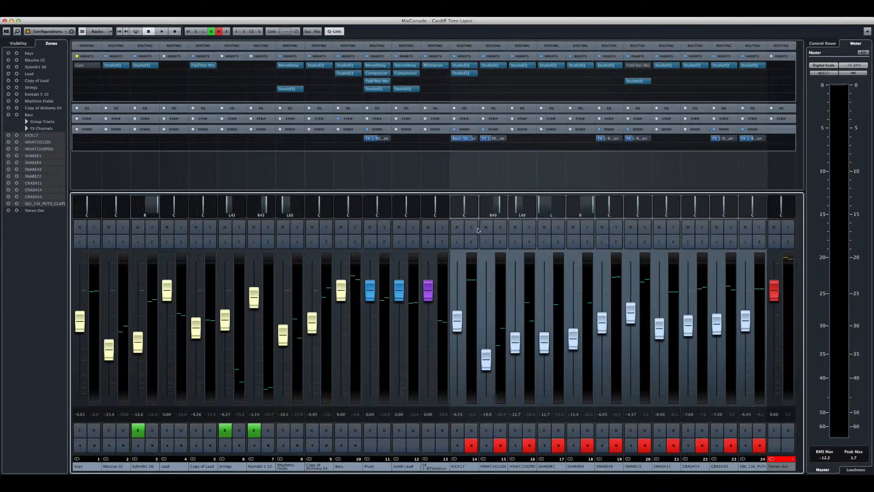
left_click(474, 232)
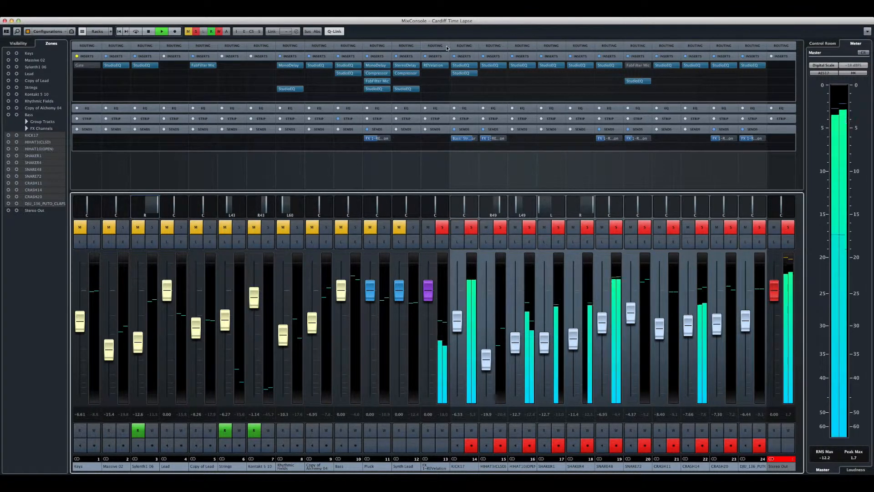
left_click(5, 21)
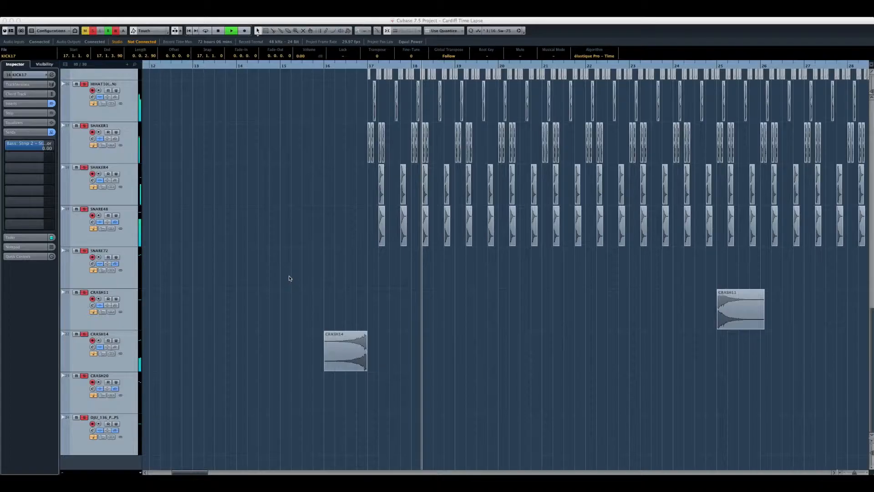
scroll(250, 253, "up", 6)
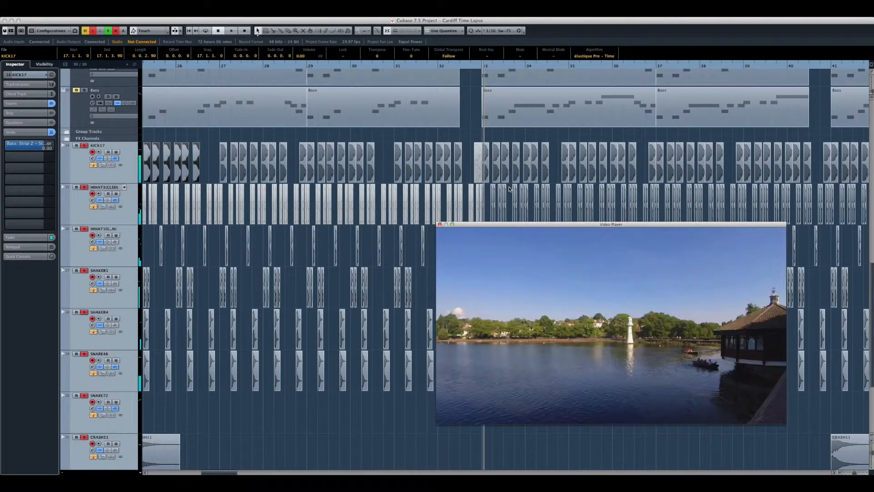
Play the Bass track soloed from bar 17 and view its Omnisphere instrument.
left_click(509, 189)
scroll(509, 189, "left", 10)
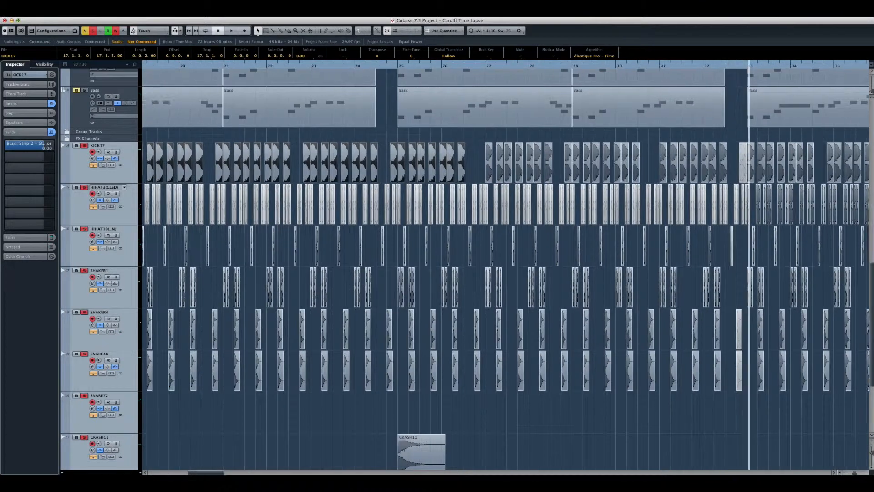
scroll(250, 279, "up", 5)
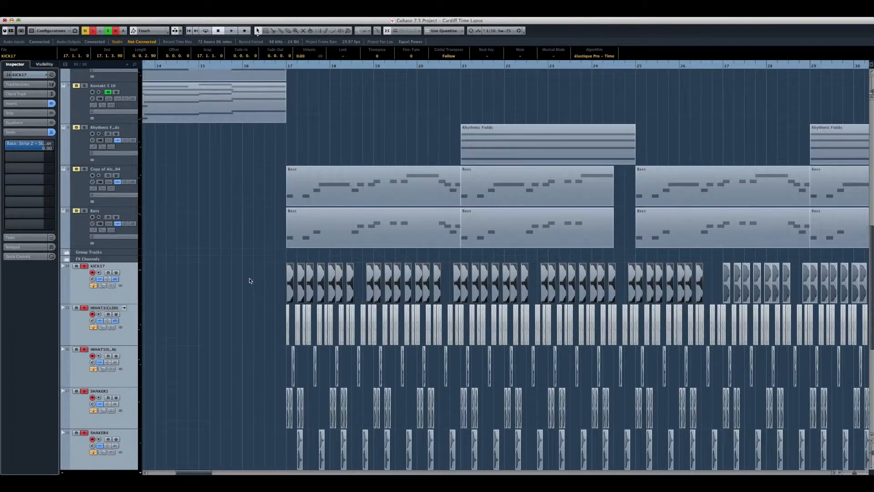
left_click(84, 300)
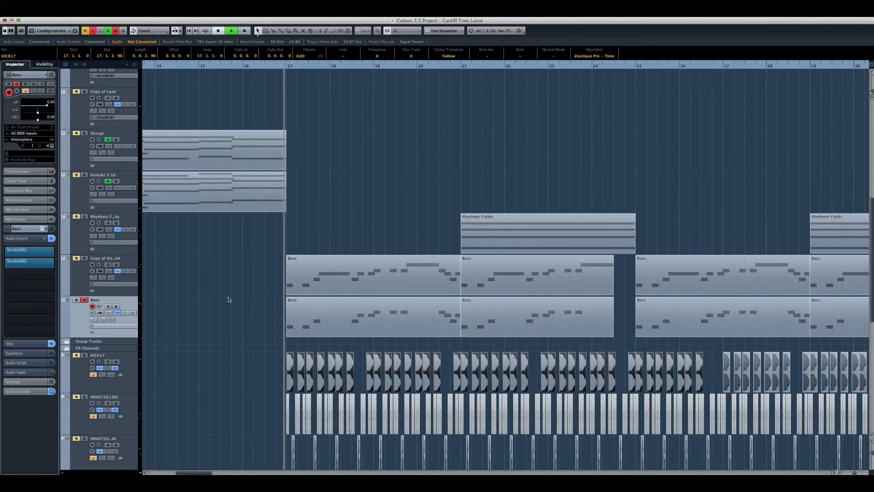
left_click(41, 229)
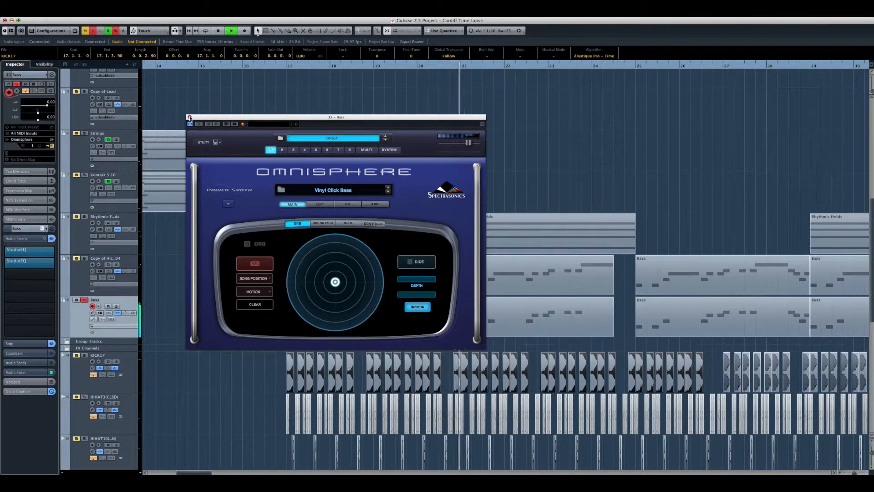
left_click(190, 118)
Compare the first StudioEQ inserts on the Bass and KICK17 tracks while they play together, then stop playback.
left_click(27, 250)
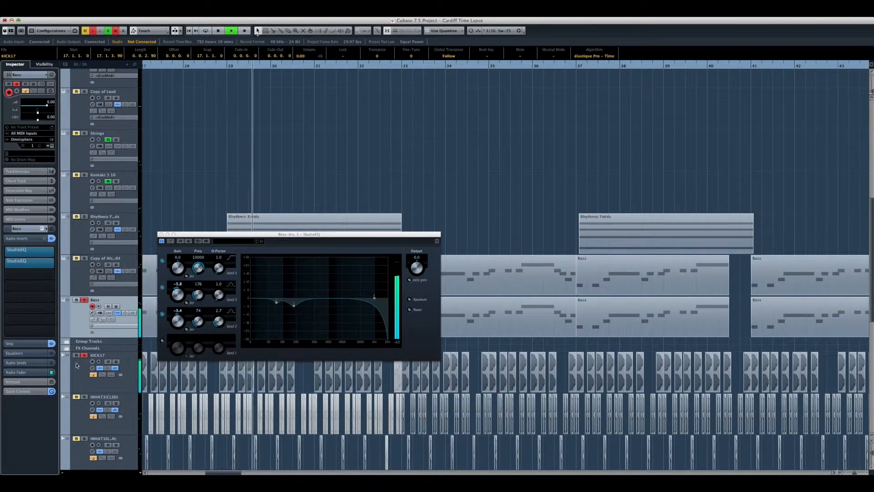
left_click(76, 366)
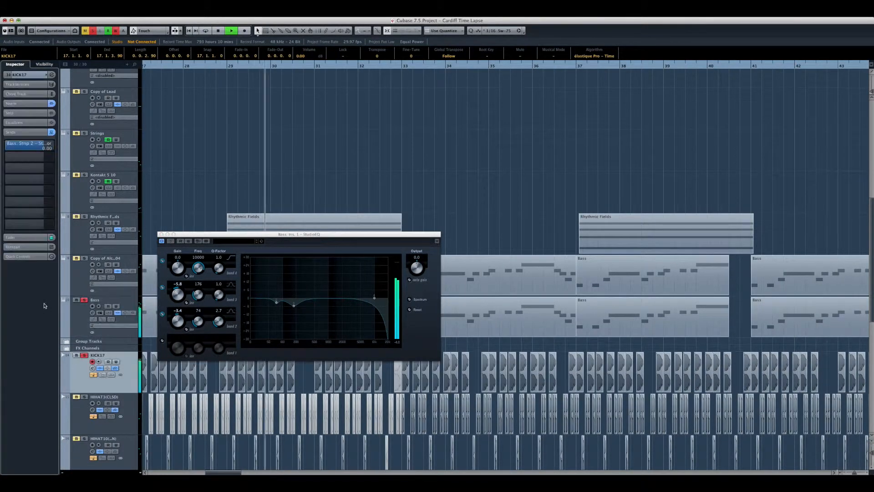
left_click(33, 104)
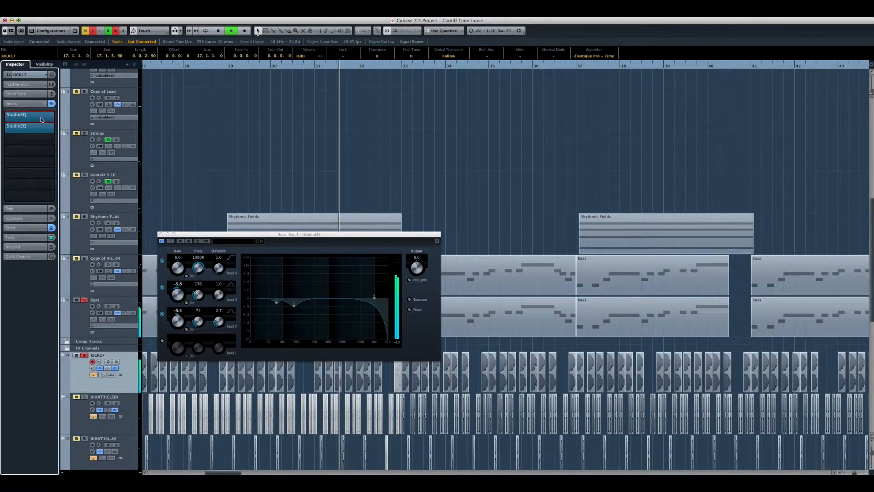
left_click(41, 120)
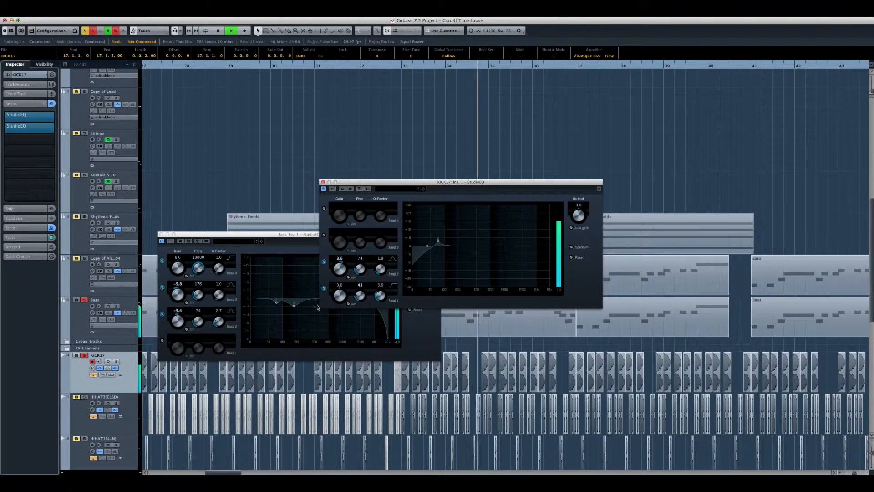
key("space")
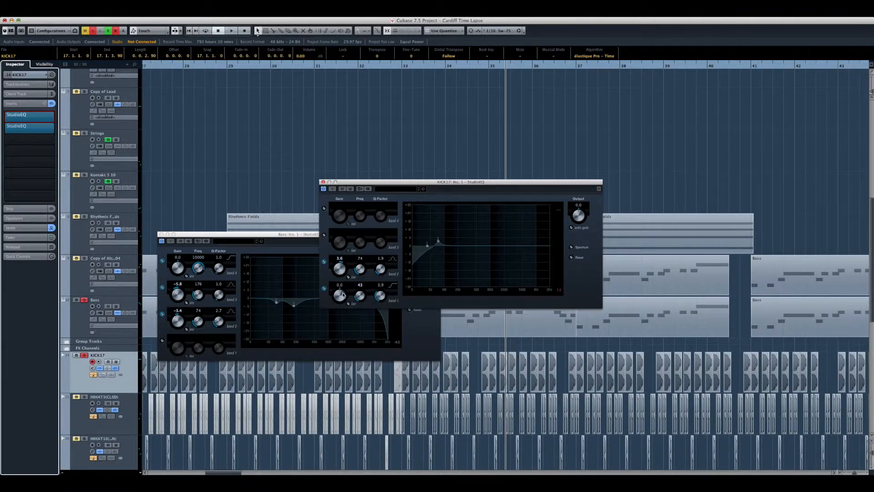
left_click(323, 182)
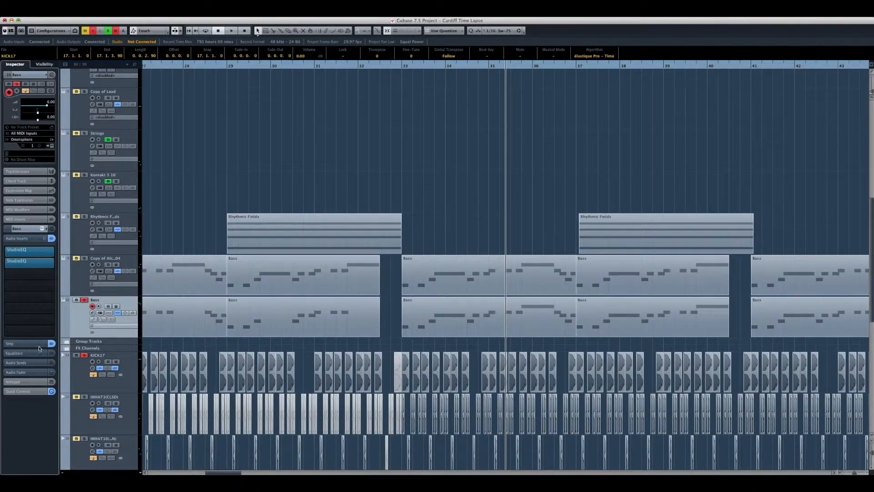
Review the side-chain setup between the Bass channel strip's Standard Compressor and the KICK17 send feeding it.
left_click(31, 344)
left_click(51, 239)
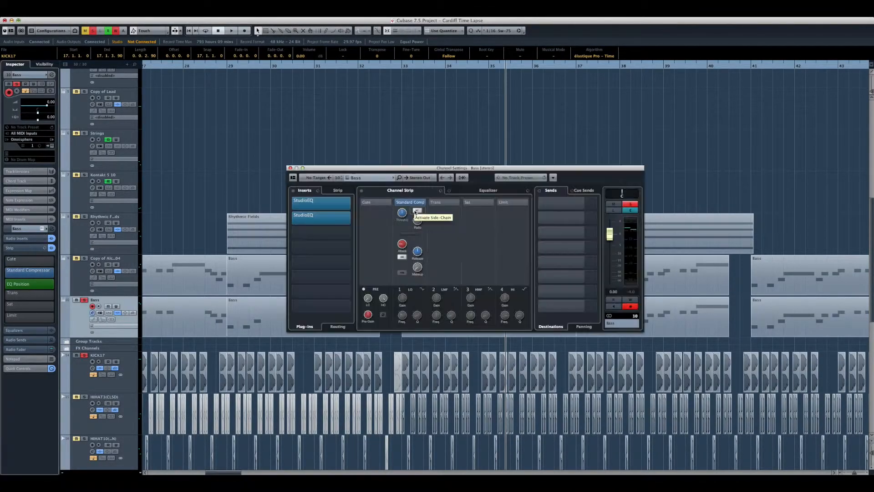
left_click(88, 380)
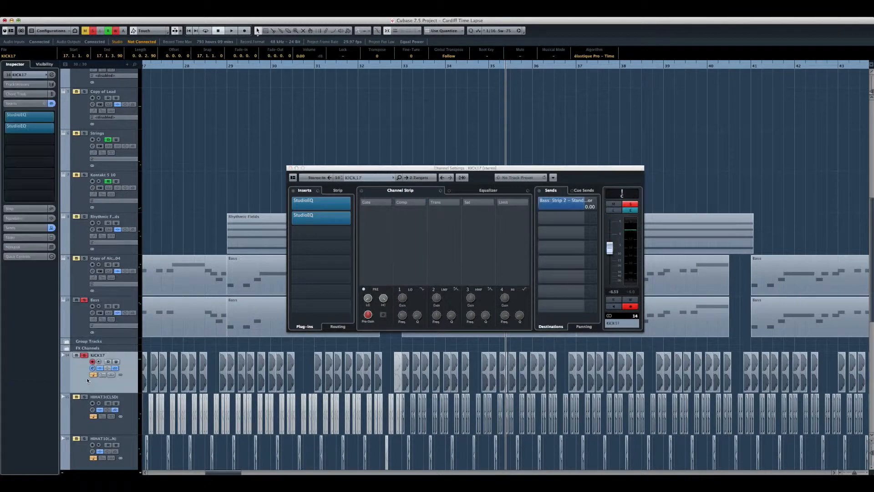
left_click(34, 231)
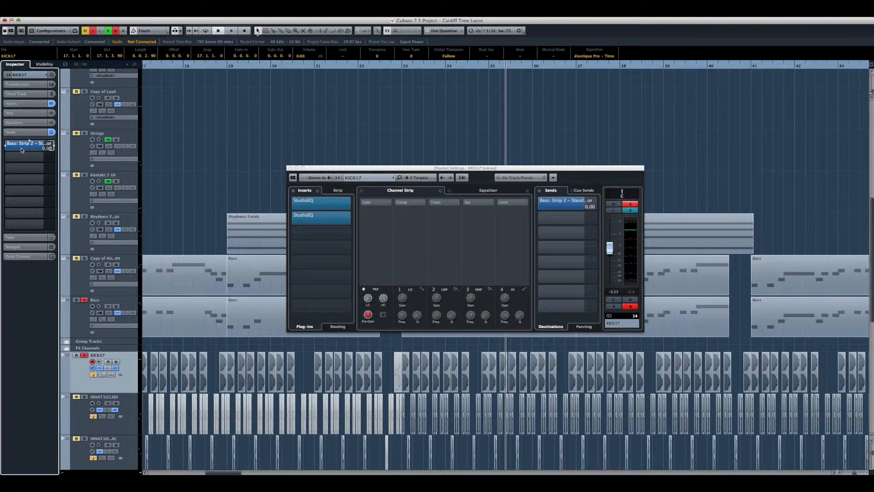
left_click(81, 326)
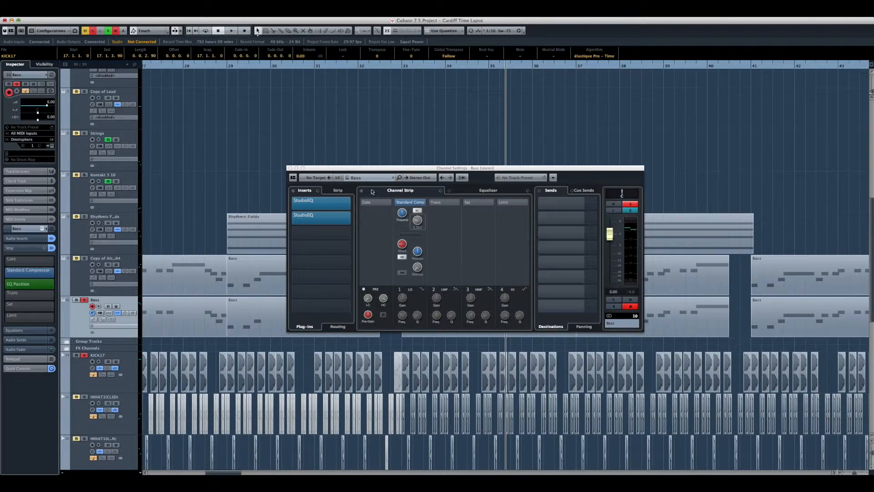
left_click(291, 169)
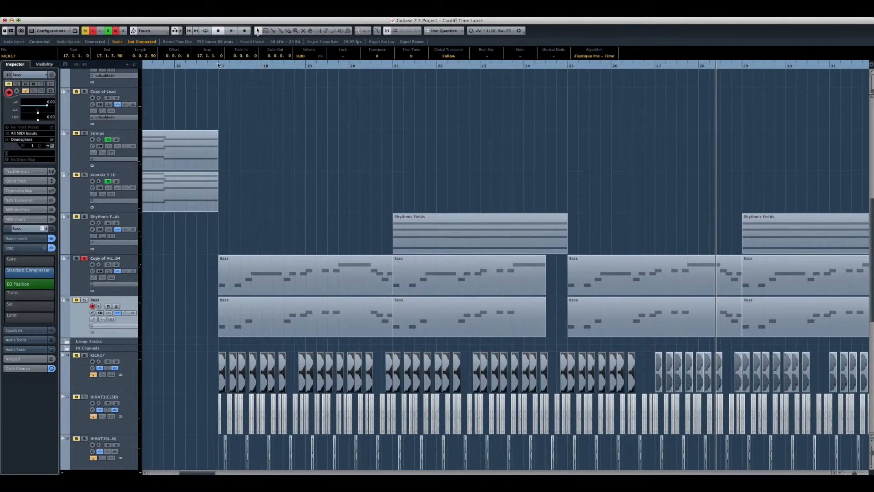
Play the soloed Alchemy bass copy from bar 17 and point out the matching first Bass parts on both bass tracks.
left_click(218, 65)
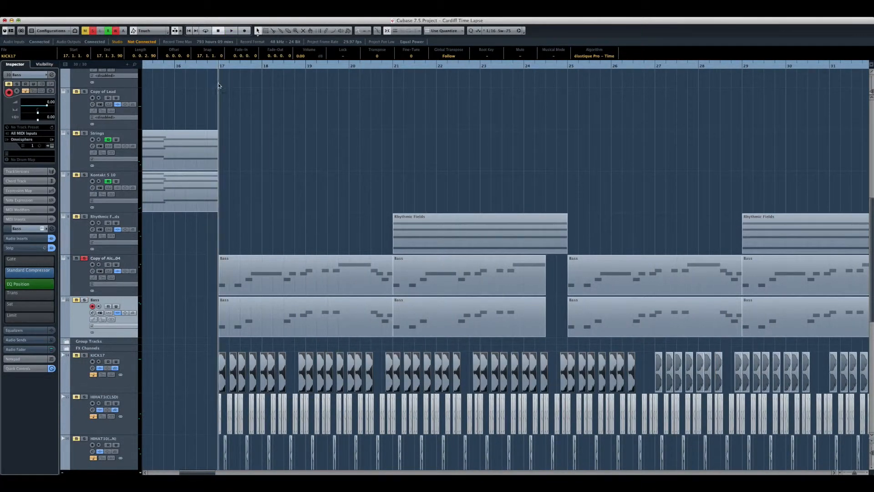
left_click(80, 277)
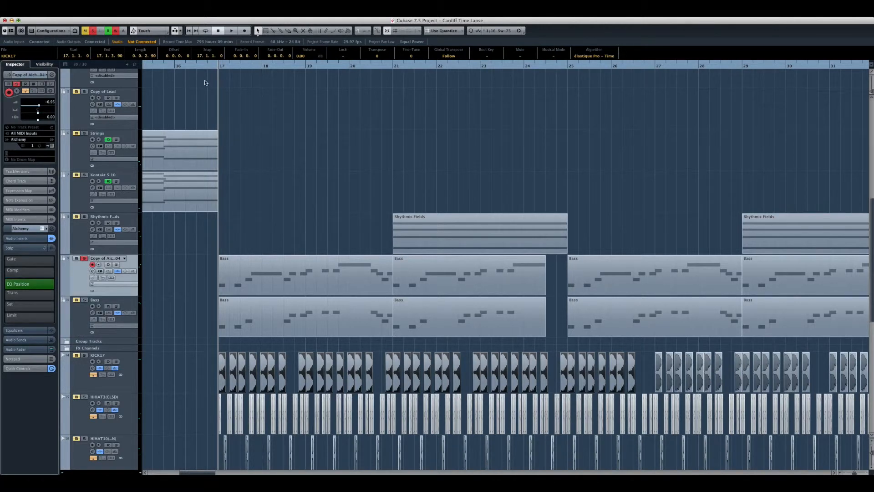
key("space")
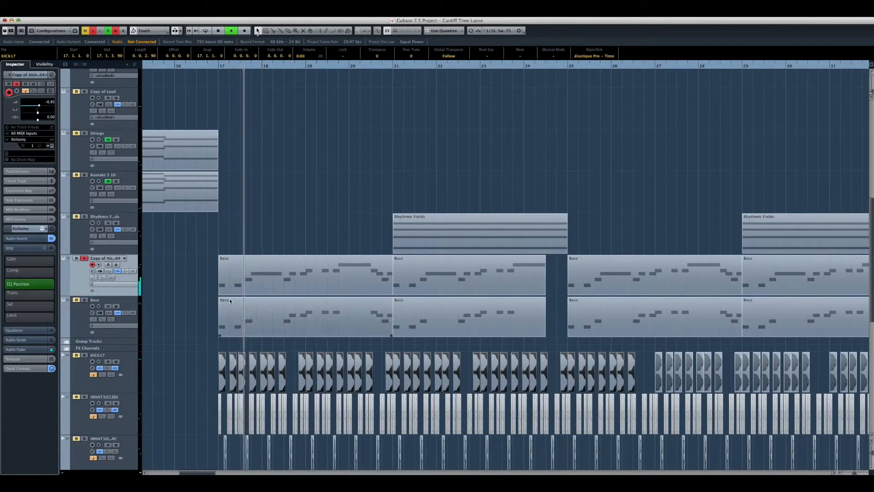
left_click_drag(204, 280, 226, 319)
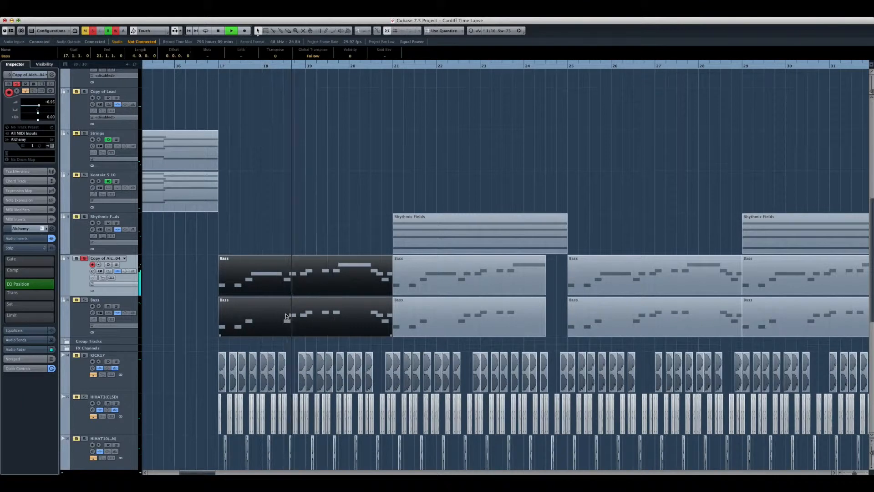
left_click(195, 319)
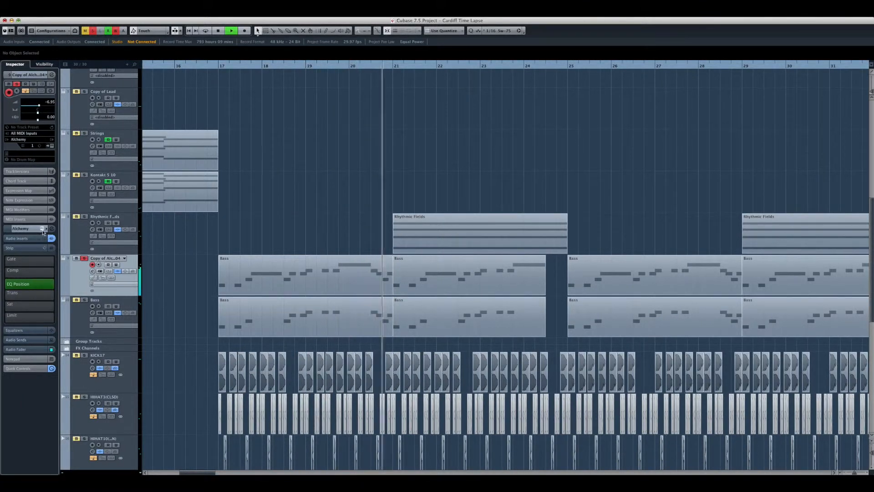
View the bass copy's Alchemy instrument and play both bass tracks together from bar 17.
key("super+e")
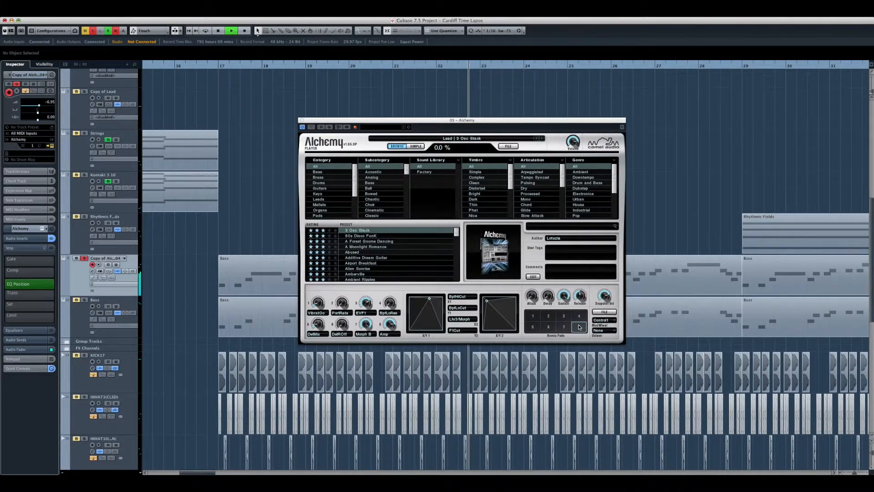
left_click(302, 120)
key("space")
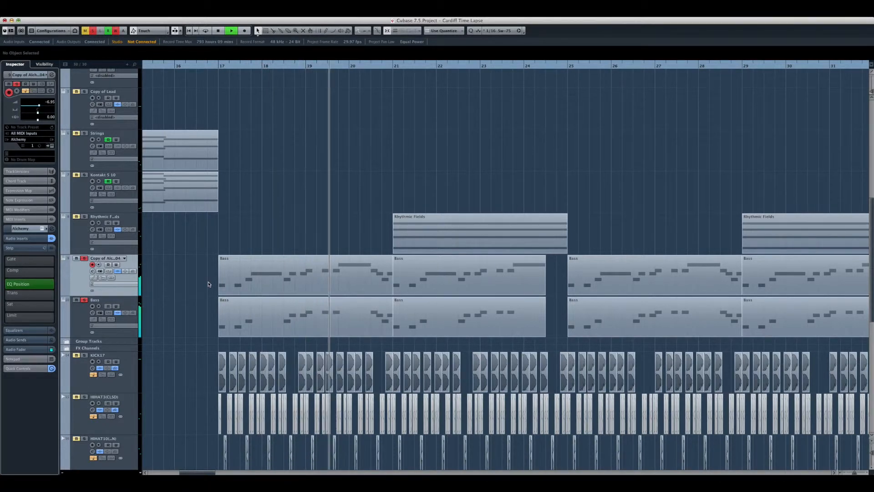
key("space")
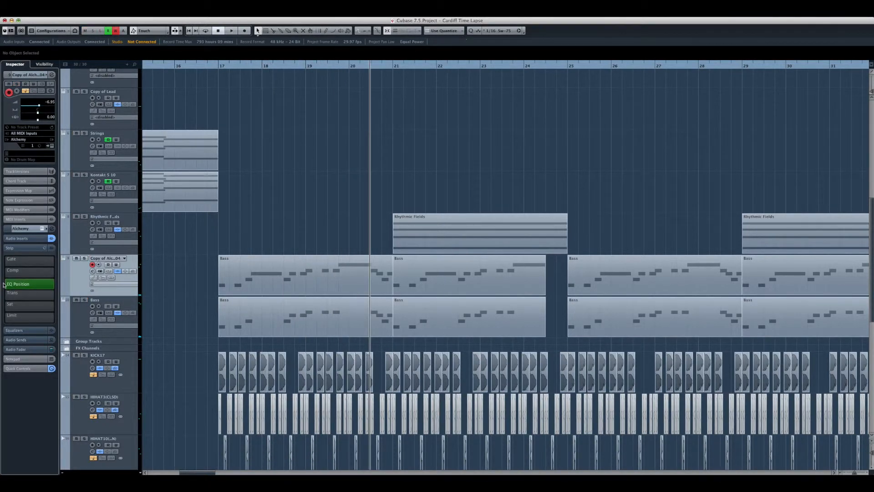
Audition the Rhythmic Fields track on its own from bar 21, view its Alchemy instrument, and take the track out of solo.
left_click(78, 236)
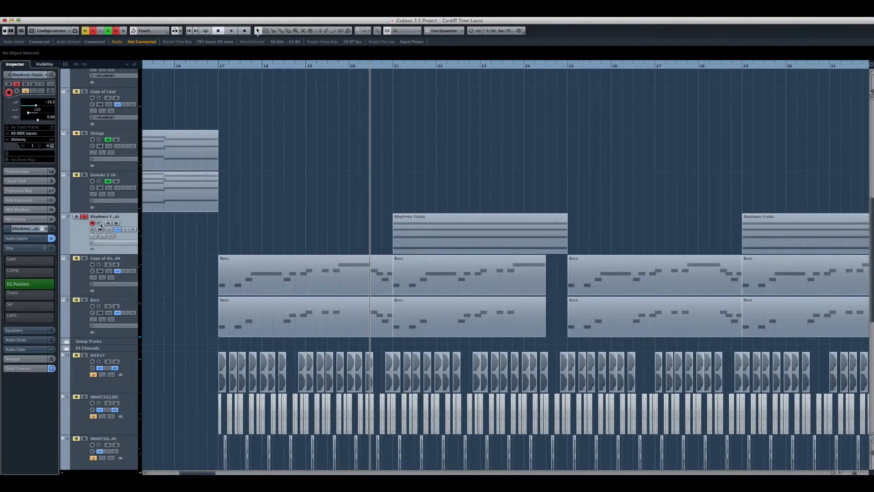
left_click(390, 67)
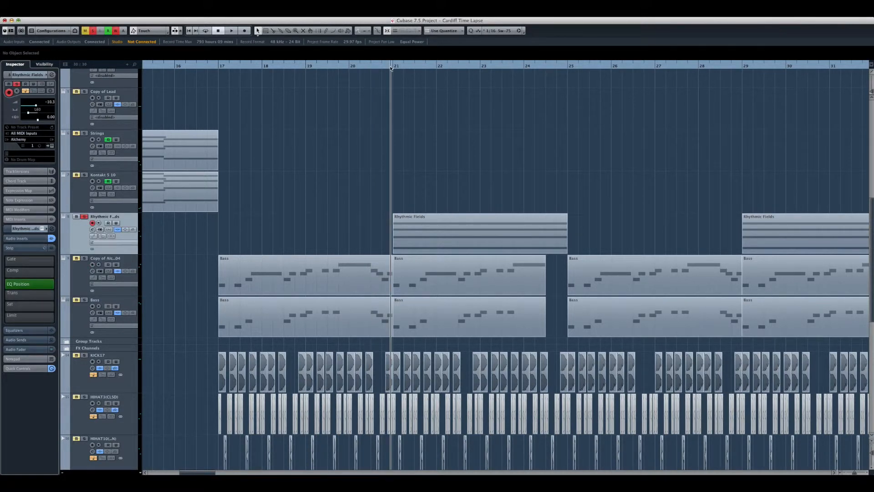
left_click(42, 230)
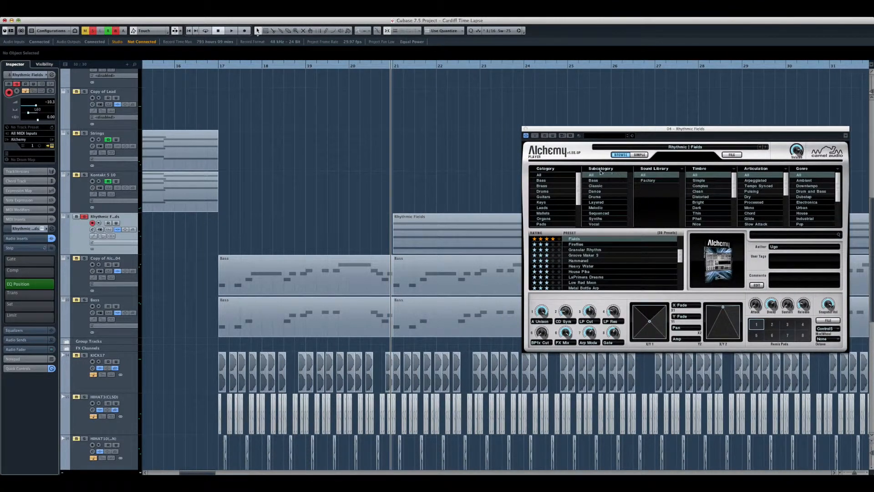
left_click(525, 129)
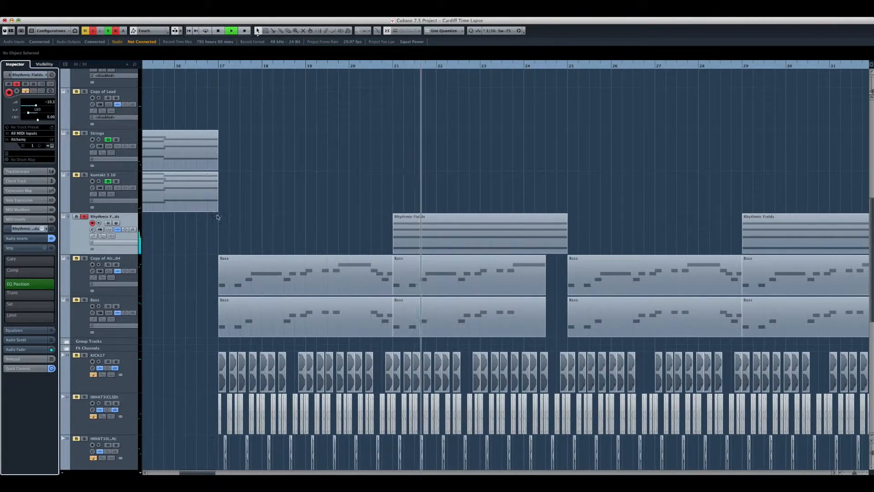
left_click(84, 217)
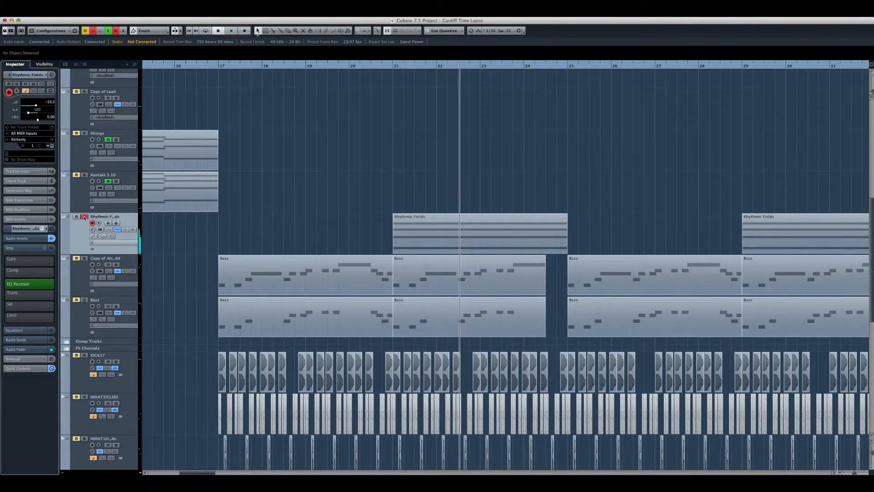
Play the full mix from bar 17 with the Video Player shown, checking the scene changes against the markers and Tempo track.
left_click(218, 67)
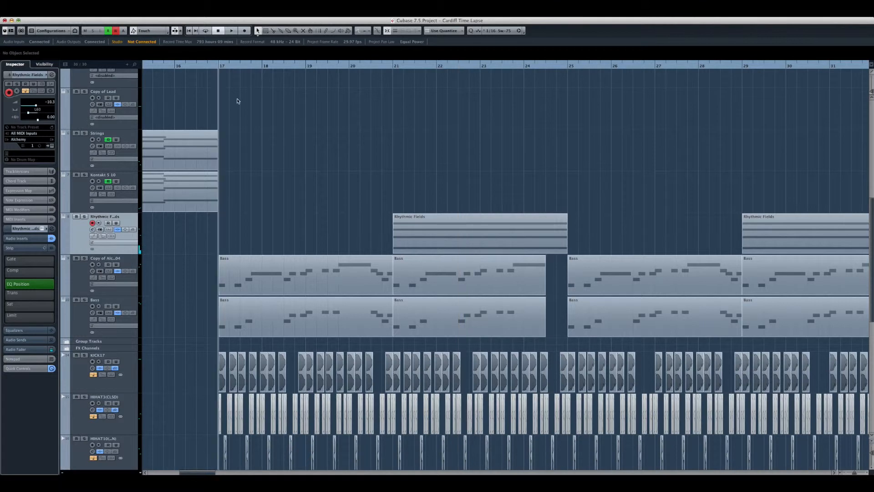
key("F8")
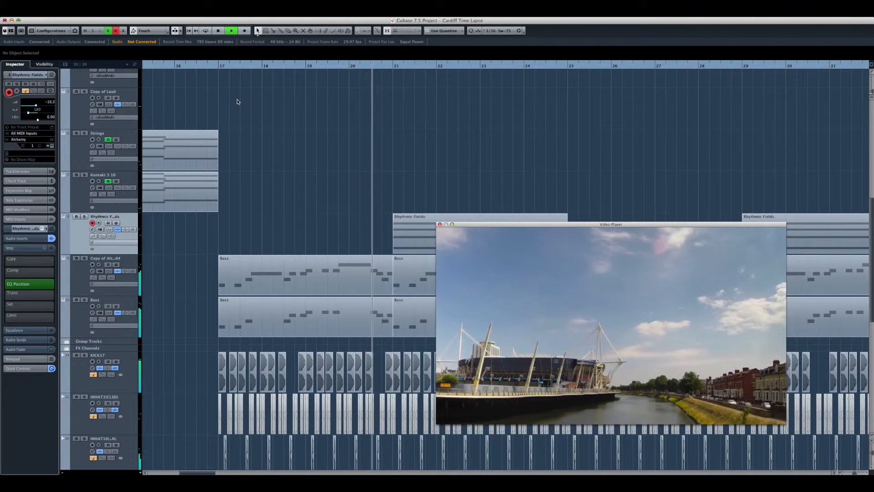
scroll(435, 144, "up", 7)
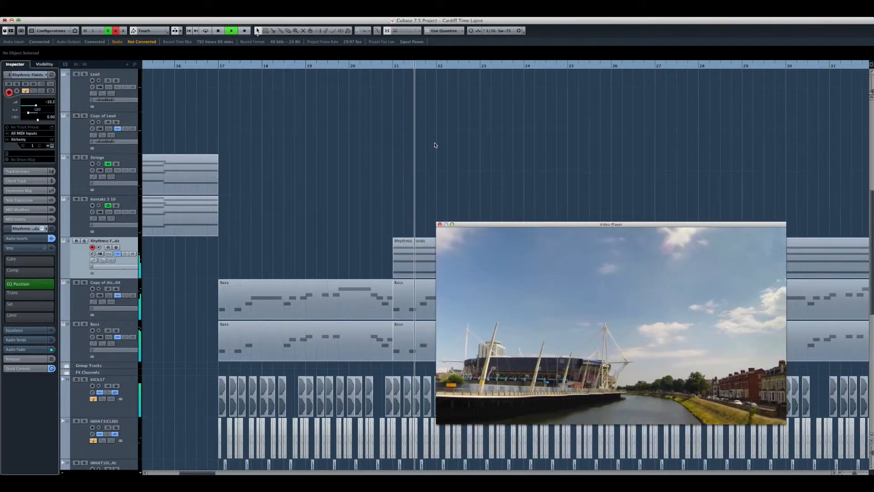
scroll(434, 145, "up", 2)
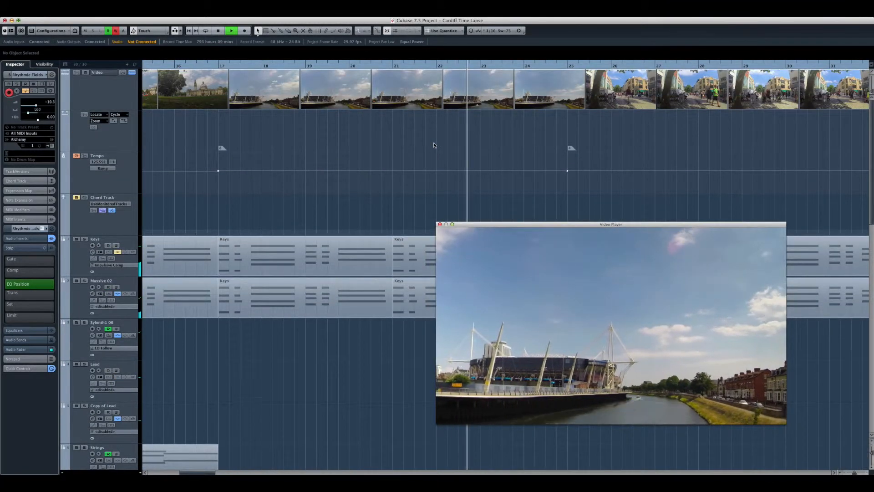
scroll(431, 147, "down", 5)
scroll(433, 146, "up", 5)
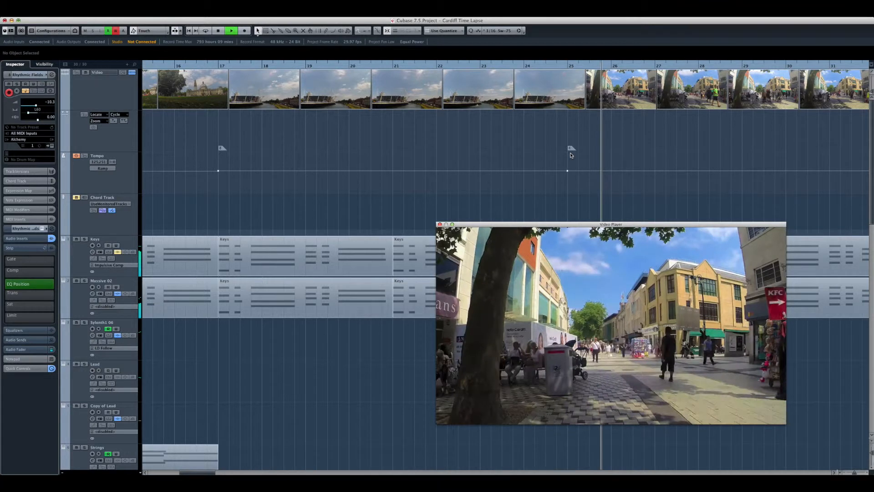
Locate the playhead just before bar 49, hide the Video Player and select the Chord Track to examine its chords.
left_click_drag(191, 473, 220, 473)
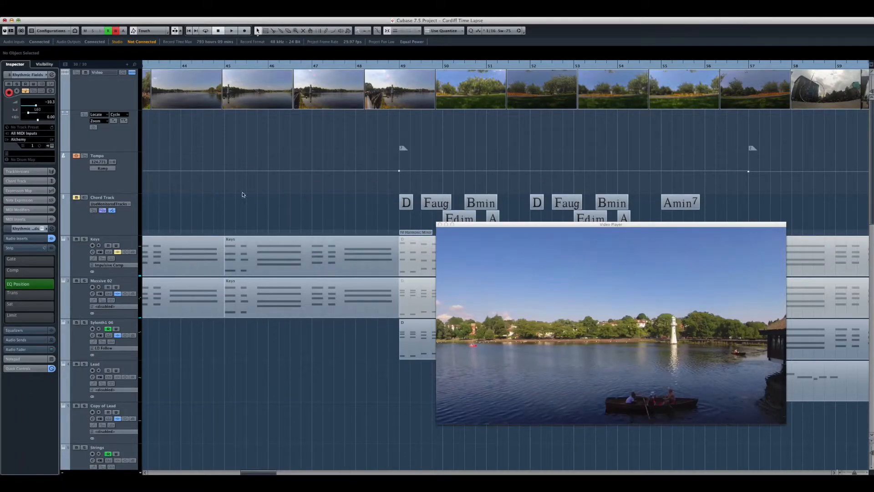
left_click_drag(353, 63, 383, 77)
key("F8")
left_click(94, 220)
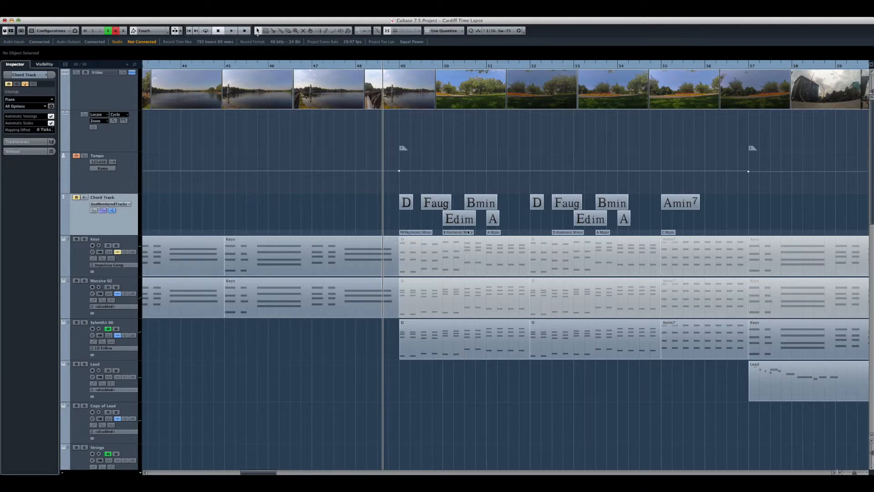
Try an empty chord event before bar 49 and add a chord track from the available track types.
left_click(368, 200)
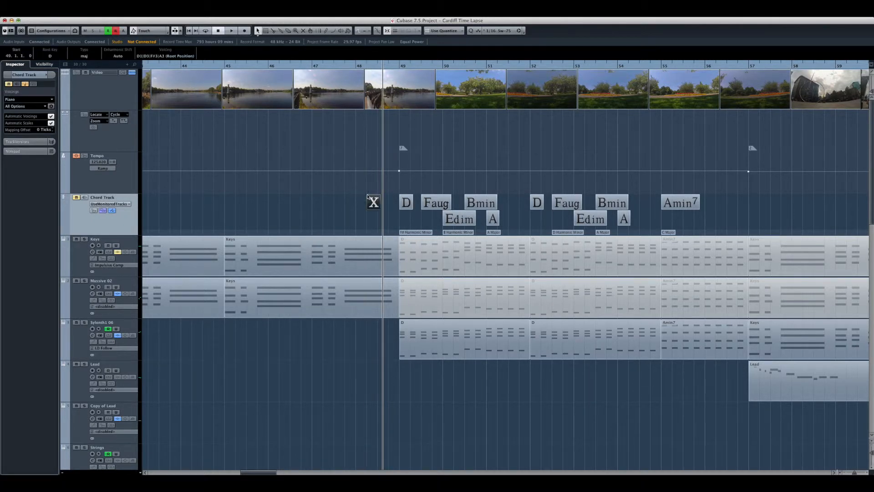
right_click(85, 217)
mouse_move(116, 220)
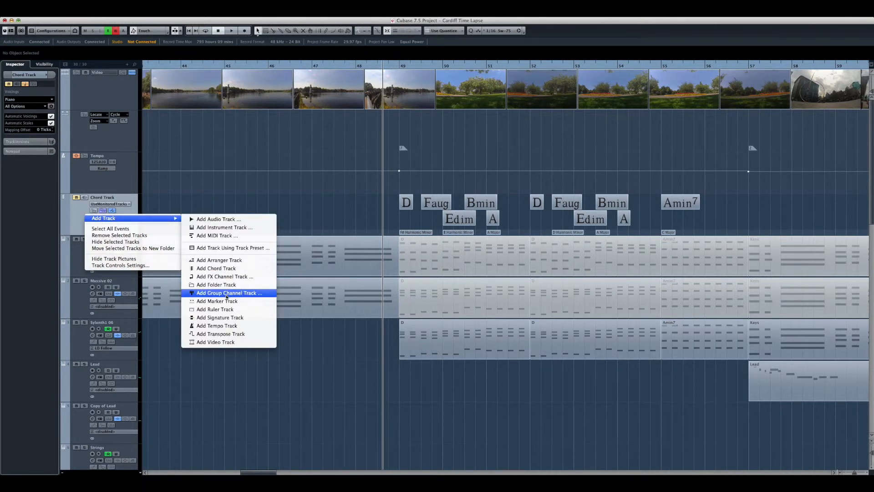
left_click(220, 269)
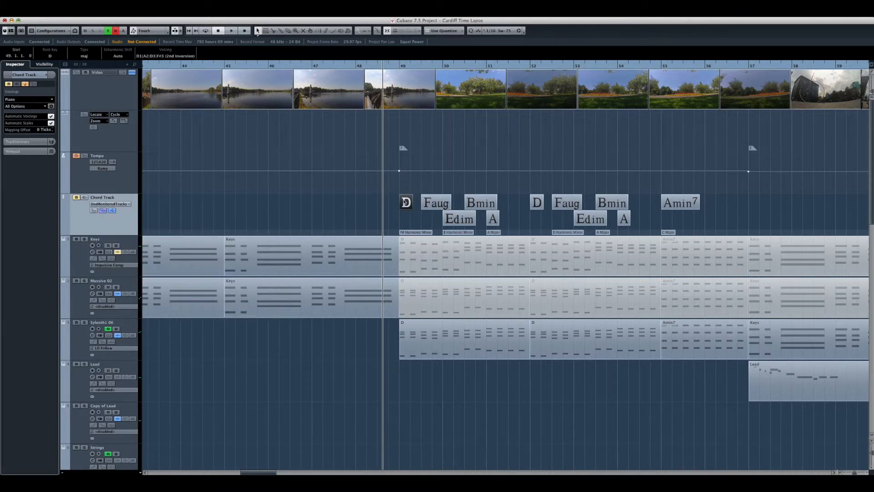
left_click(510, 222)
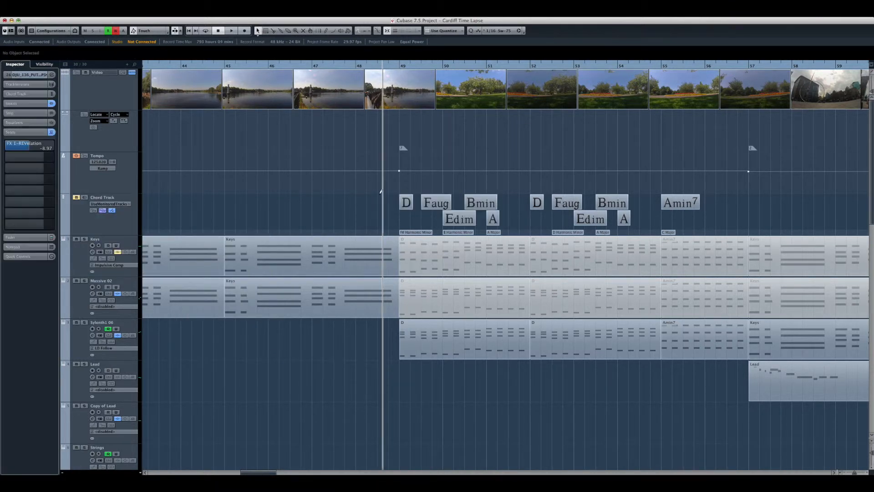
Insert an empty chord event just before bar 49, view its chord editor and Chord Assistant, and delete the event.
double_click(385, 203)
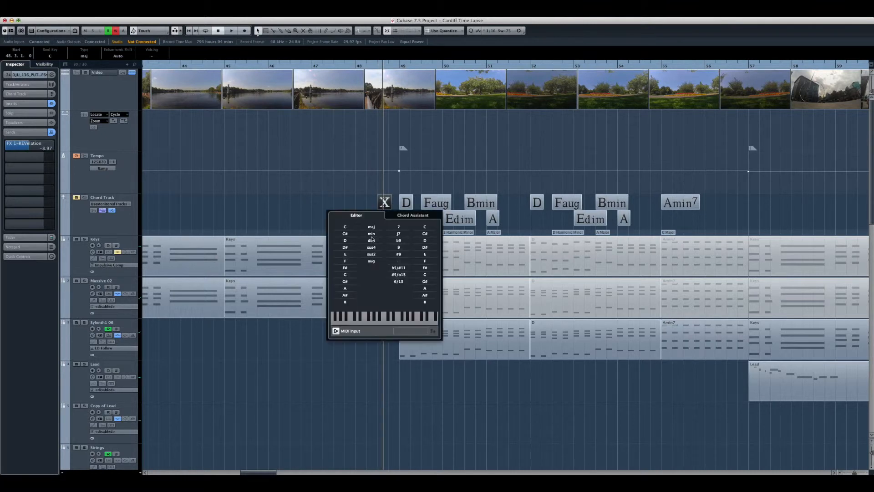
left_click(408, 216)
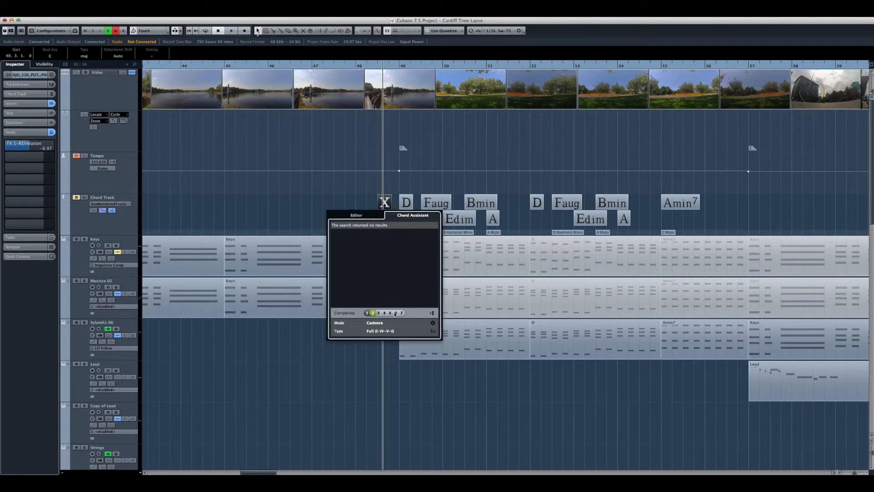
left_click(356, 216)
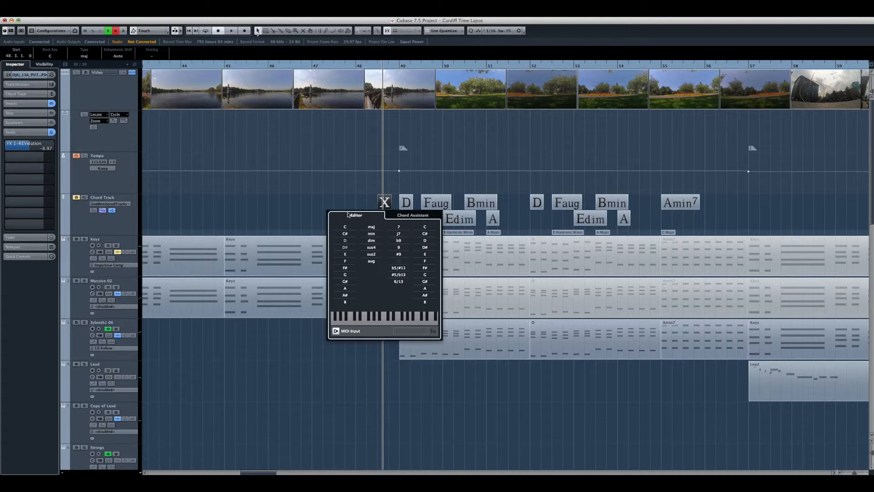
key("Delete")
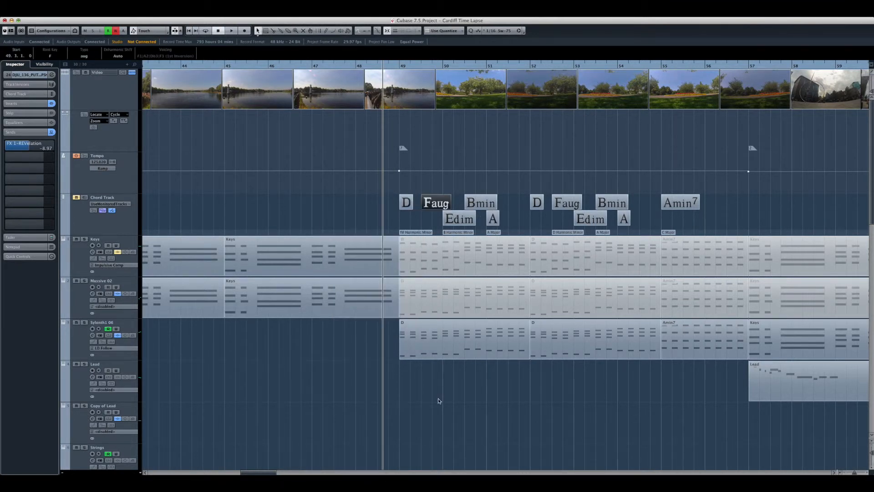
Examine the bass and Sylenth1 parts from bar 49 against the events on the Chord Track.
scroll(438, 400, "down", 10)
scroll(428, 204, "up", 10)
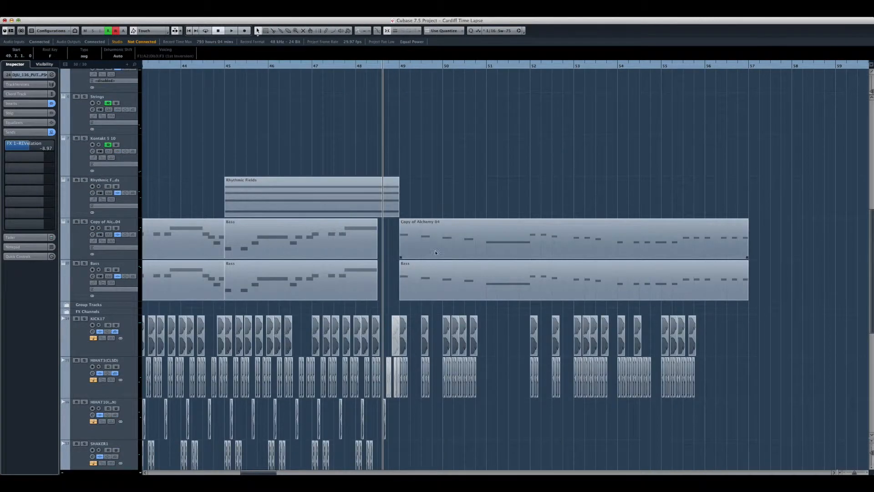
double_click(455, 239)
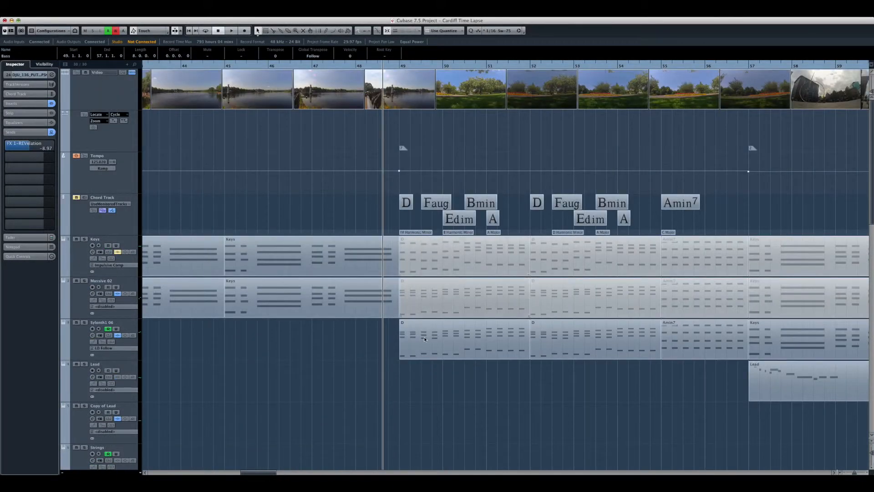
left_click(424, 338)
left_click(516, 232)
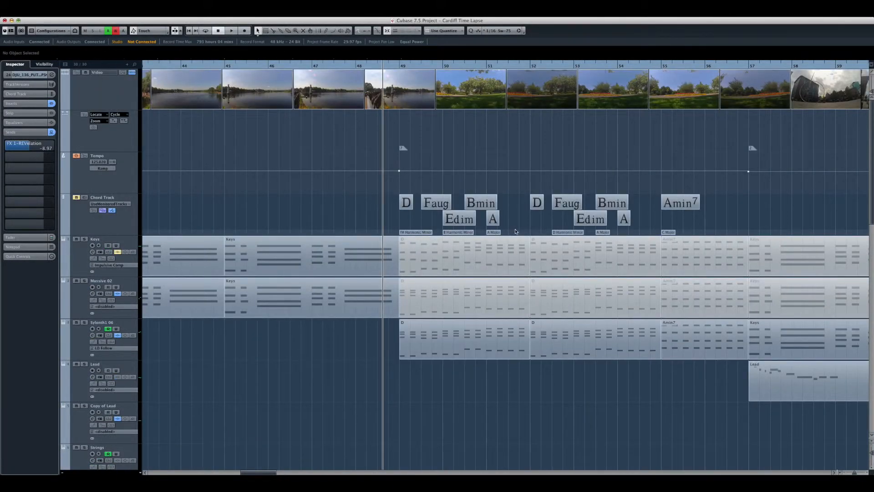
Audition the D chord, view the Sylenth1 track's LD Follow instrument, and play the chord section from just before bar 49.
left_click(410, 207)
left_click(100, 335)
left_click_drag(293, 158, 309, 135)
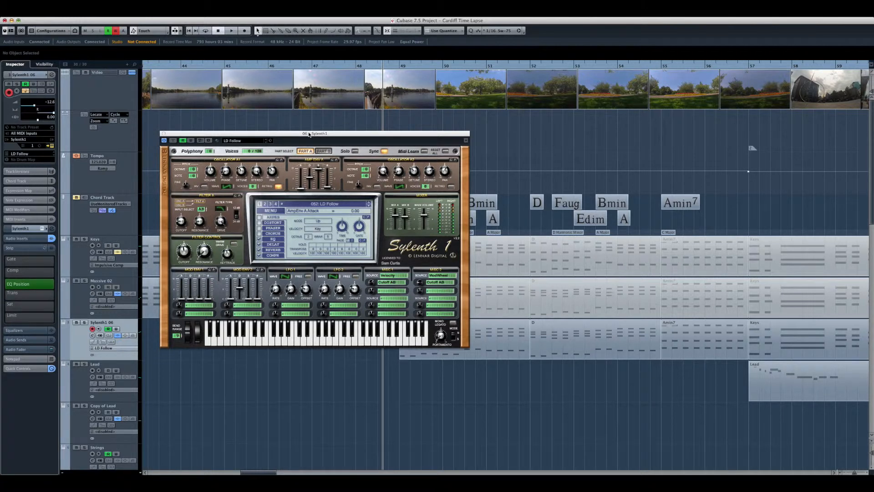
key("super+w")
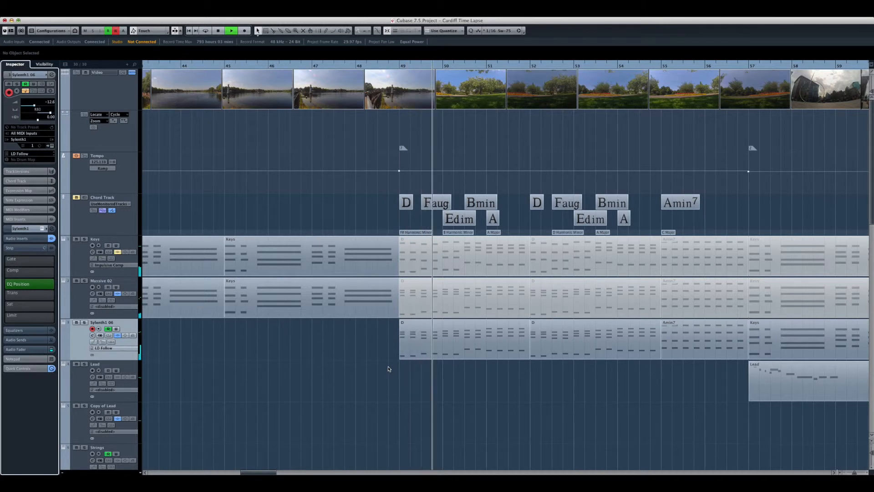
key("F8")
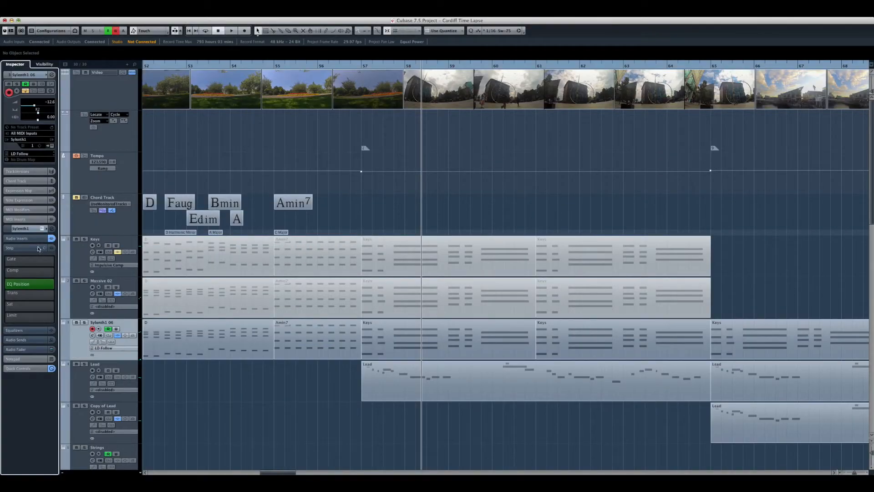
View the Sylenth1 instrument once more, close it, and show the track's channel fader in the Inspector.
left_click(42, 228)
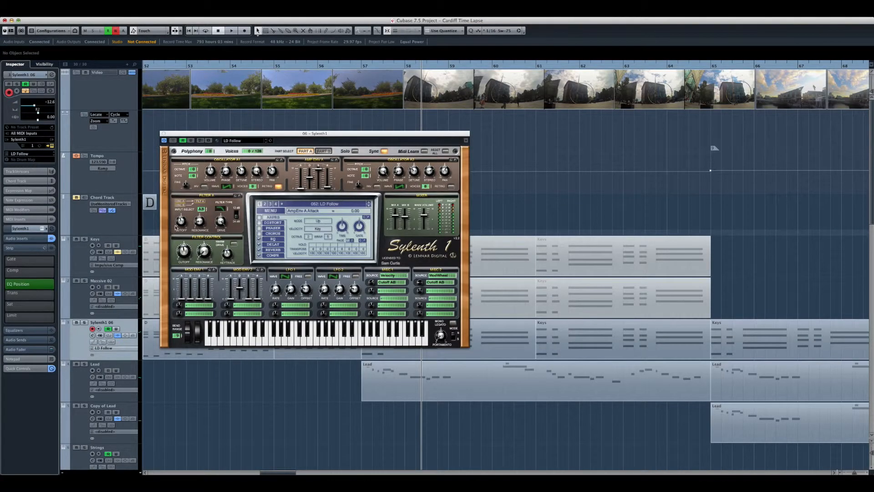
key("super+w")
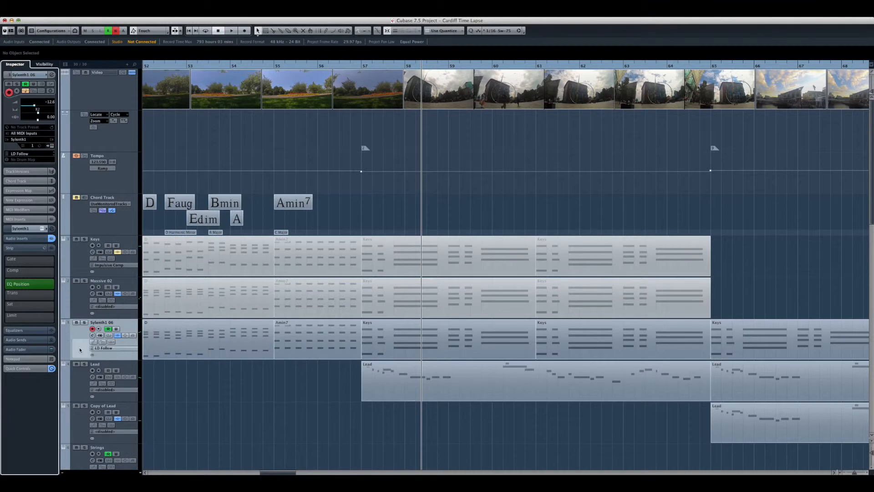
left_click(37, 350)
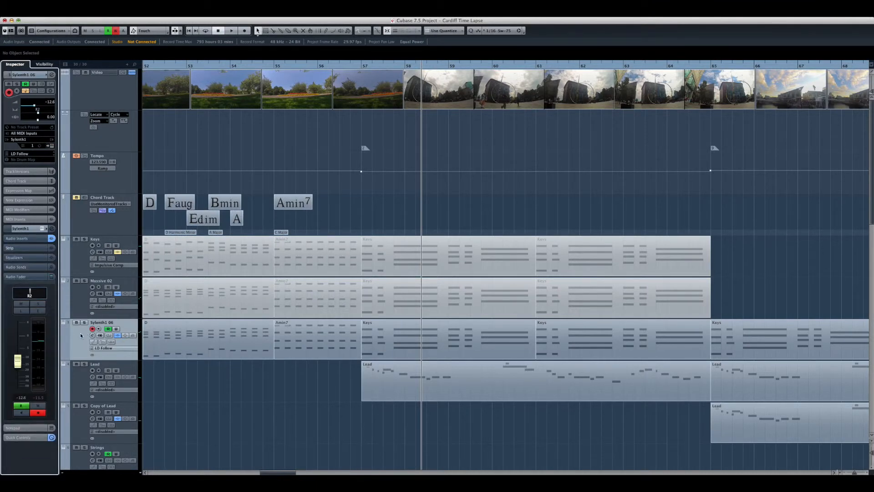
Locate the playhead at the end of bar 48 and play the chord section with the Video Player shown.
scroll(235, 453, "left", 5)
left_click(343, 68)
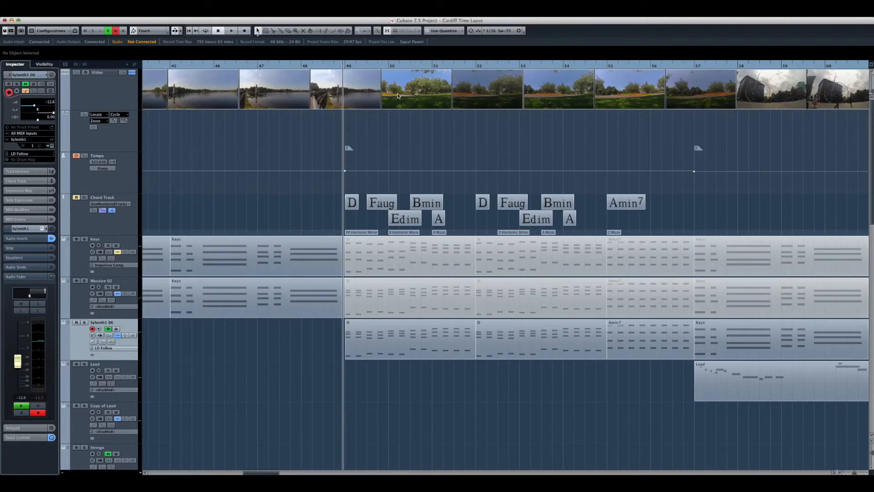
key("F8")
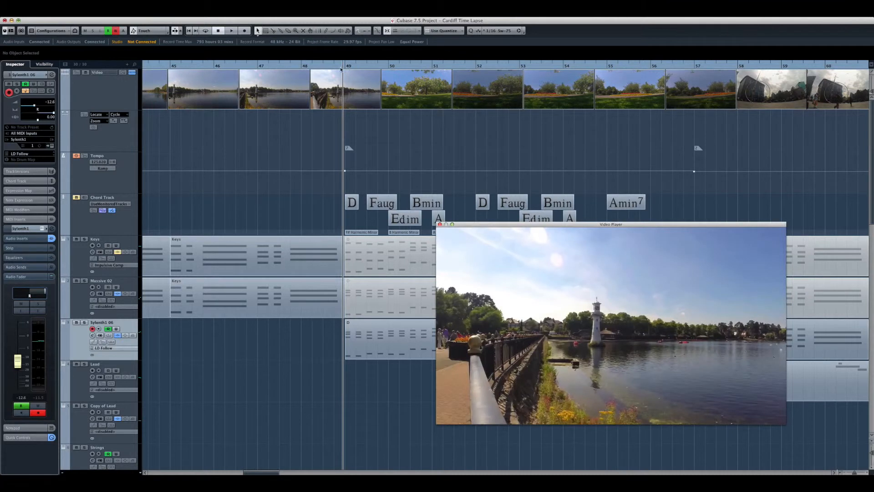
key("space")
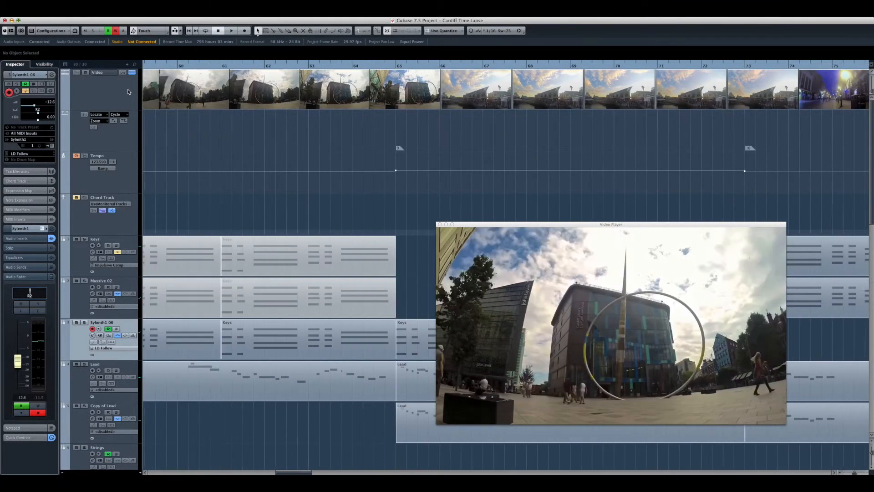
Play the soloed Lead tracks from just before bar 57 and look through the strings, bass and drum tracks in that section.
scroll(155, 96, "left", 5)
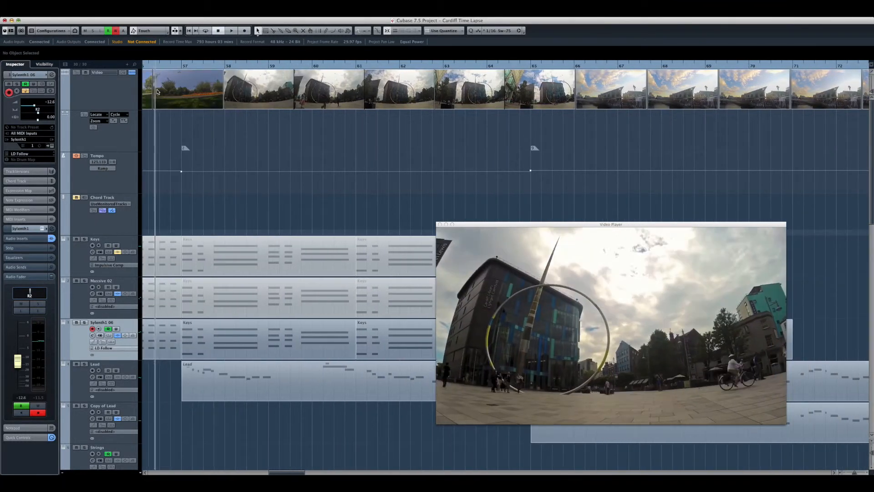
left_click(172, 99)
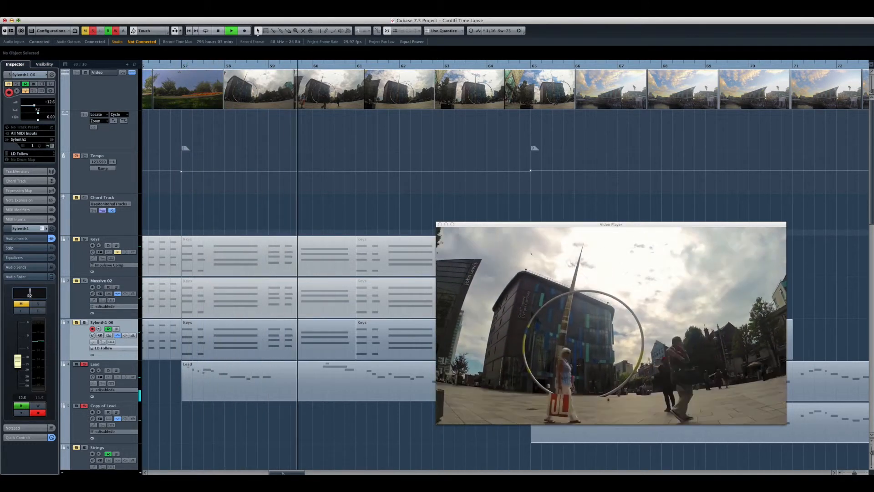
scroll(267, 425, "down", 10)
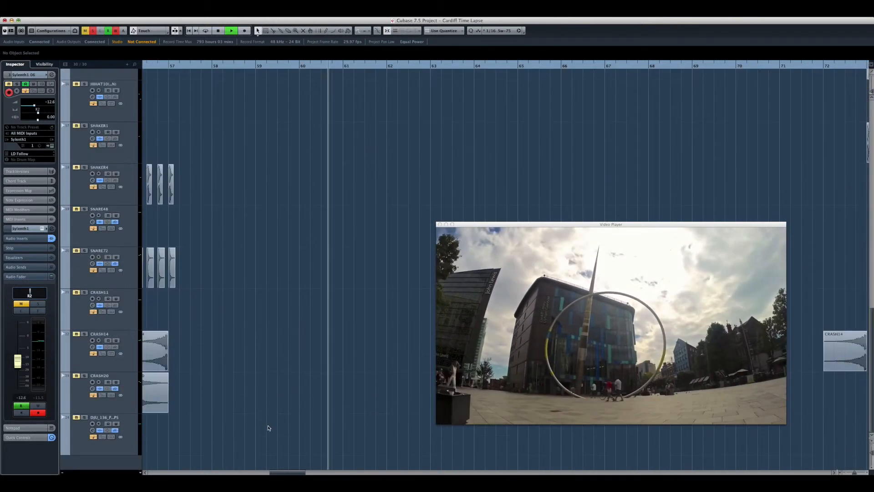
scroll(368, 230, "up", 8)
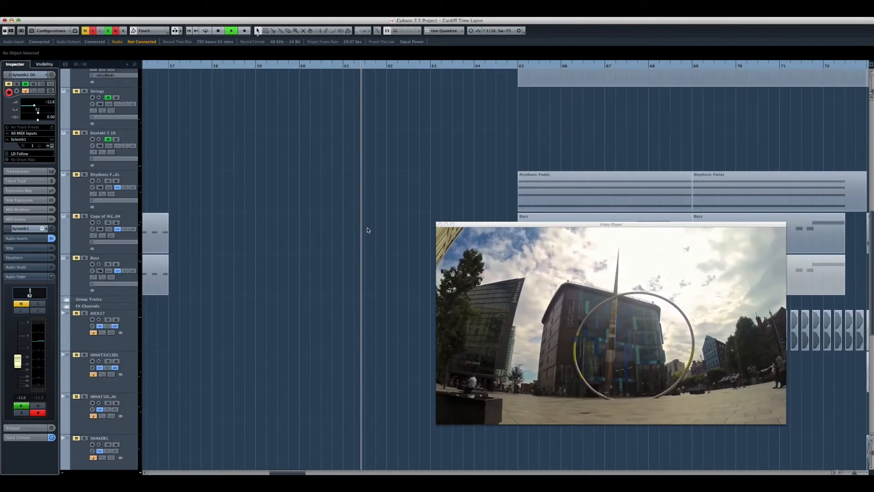
scroll(368, 231, "down", 2)
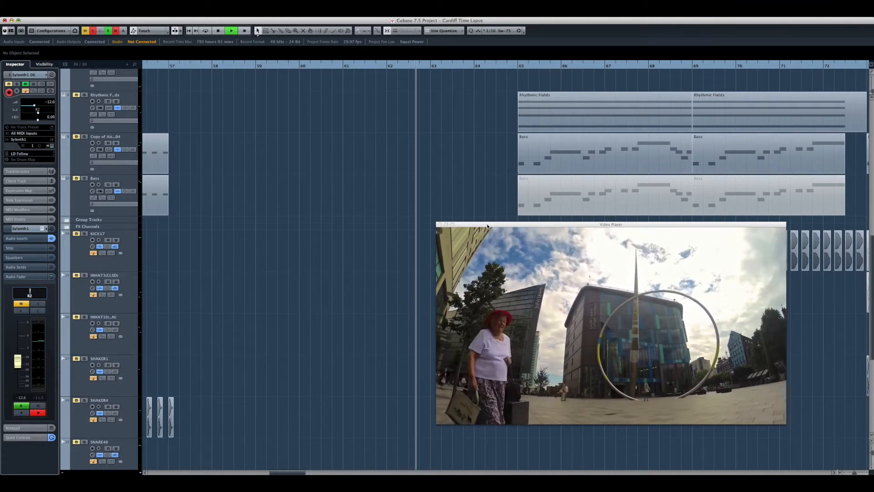
Move the Video Player lower and keep the soloed leads playing, selecting the Copy of Lead part from bar 65 to examine its notes.
left_click_drag(470, 223, 463, 242)
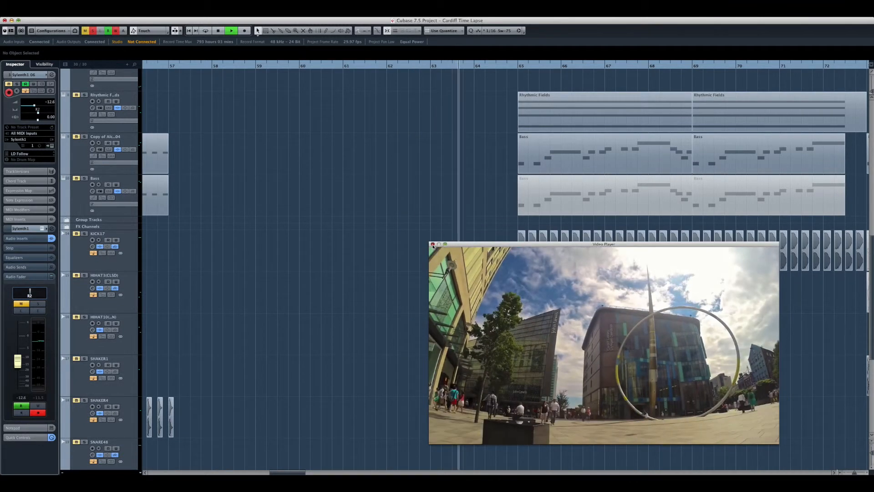
key("F8")
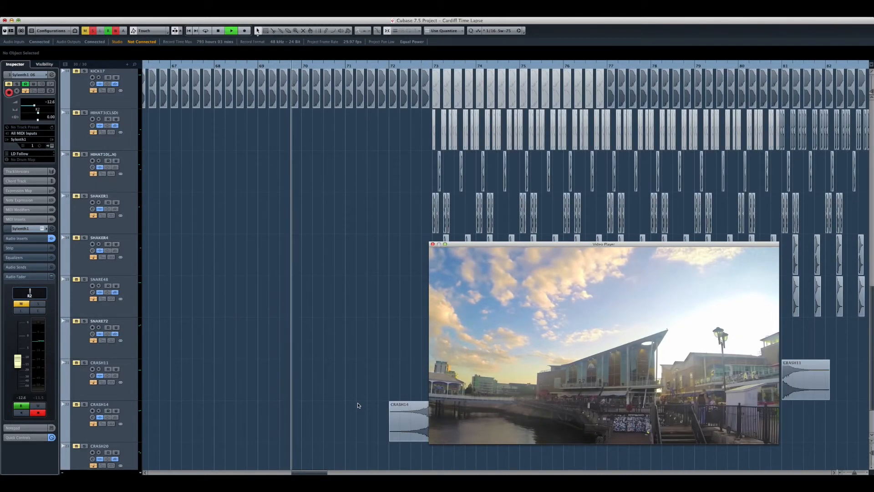
scroll(279, 355, "up", 5)
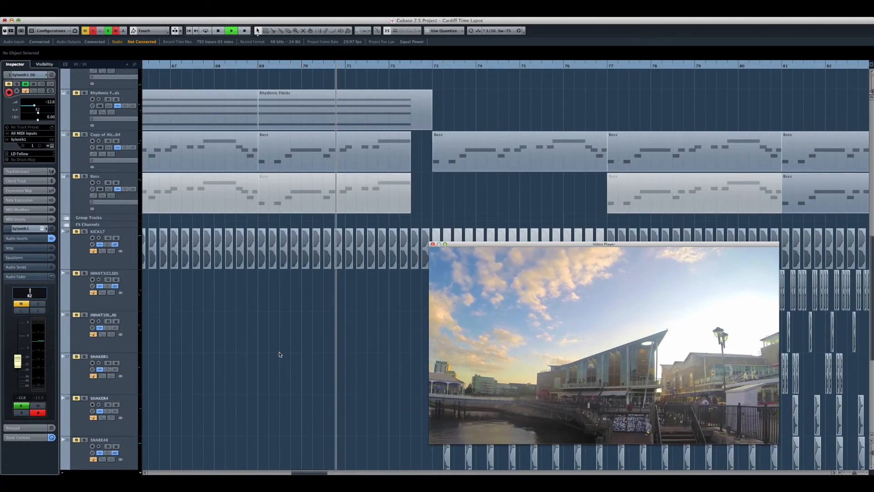
scroll(280, 354, "up", 5)
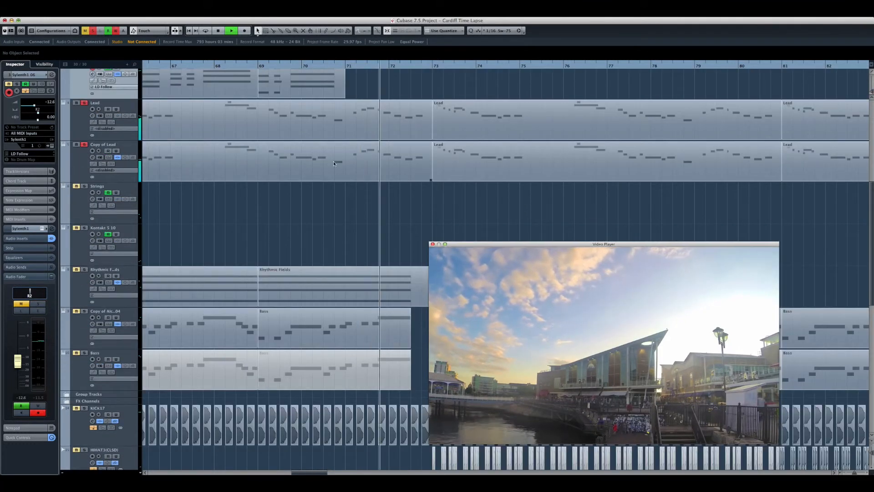
left_click(360, 167)
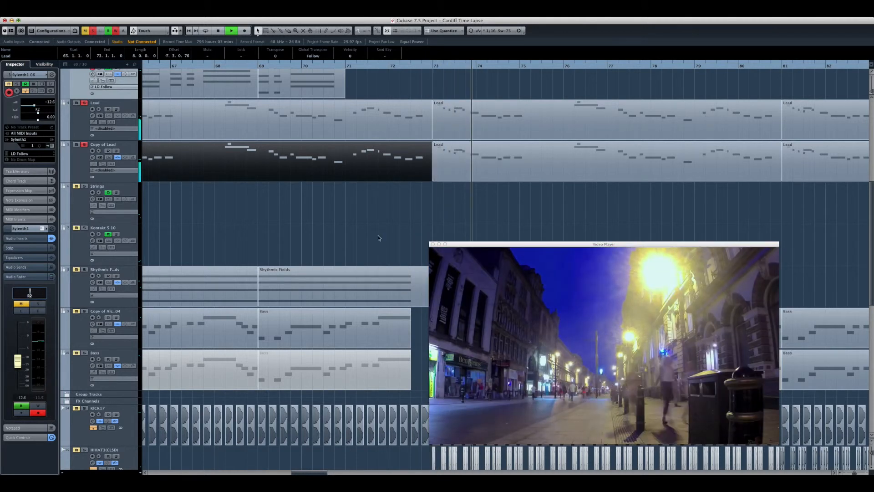
Take all tracks out of solo, play the full mix into bar 86, and undo the last part edit at bar 81.
left_click(93, 32)
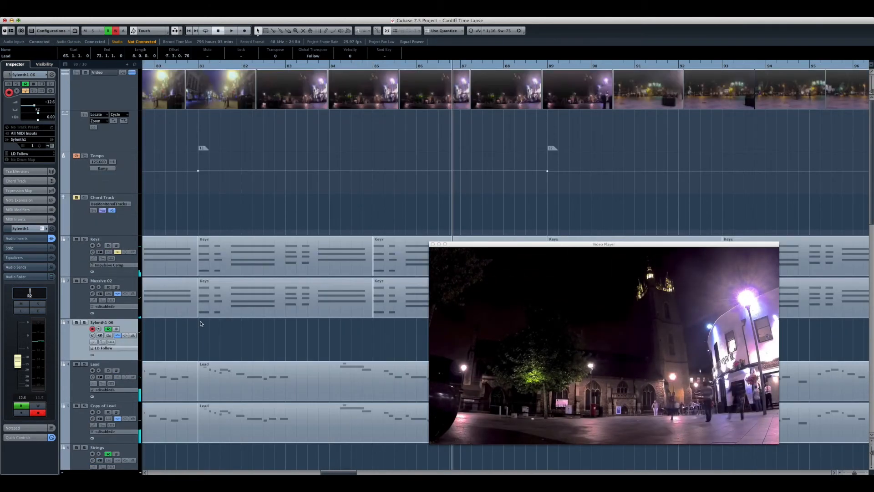
left_click_drag(373, 347, 372, 361)
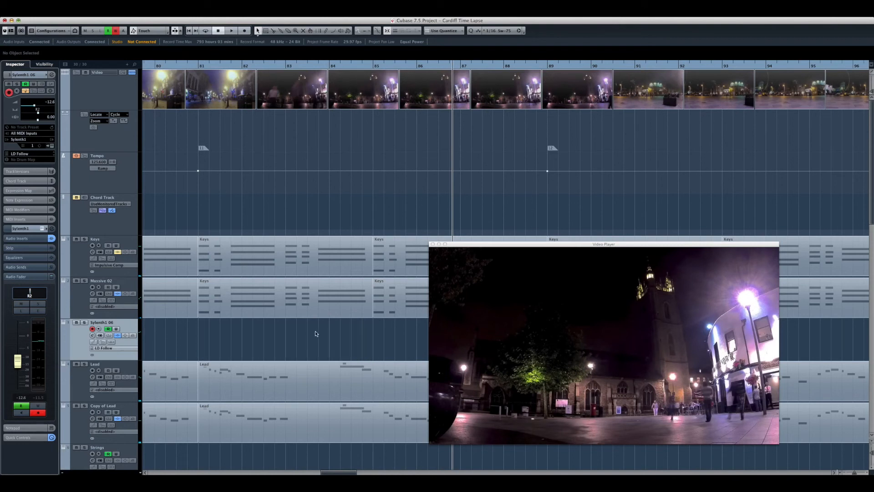
key("super+z")
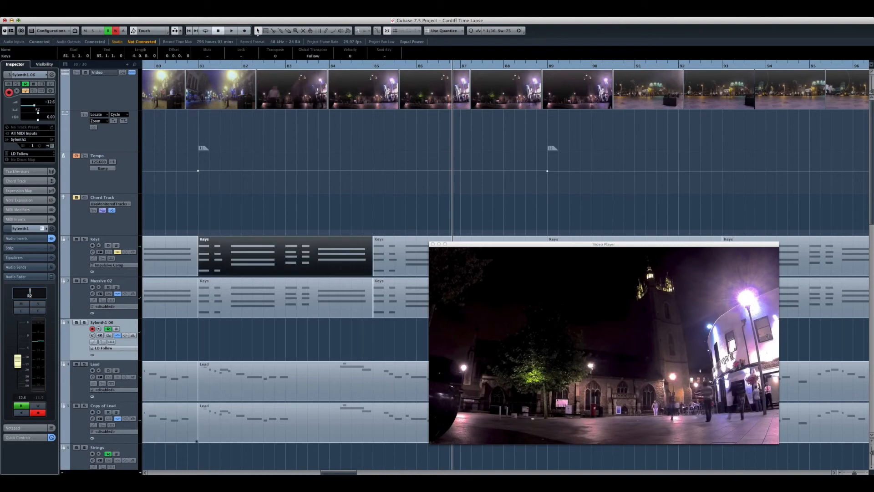